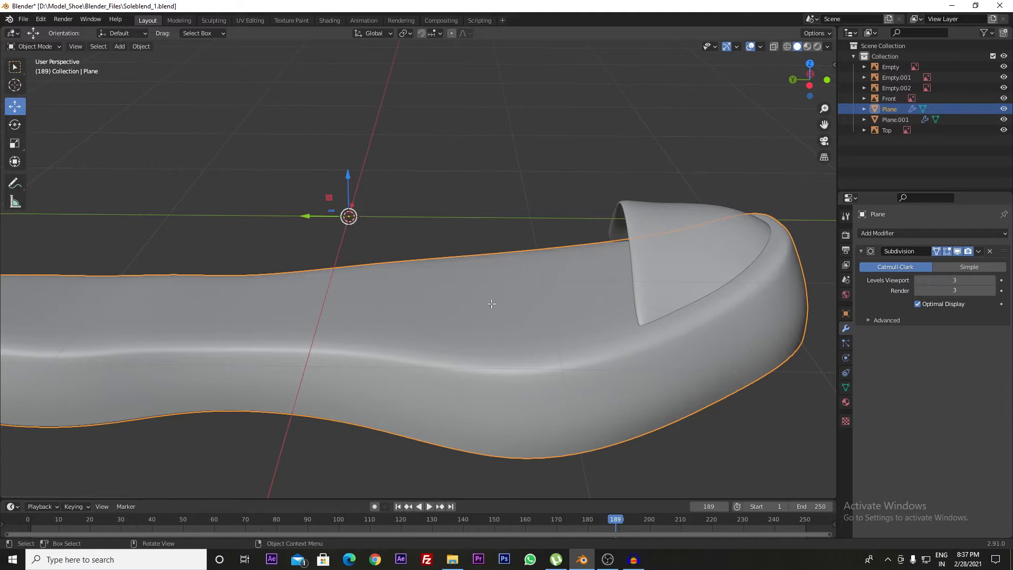
Step: In Edit Mode, select the edge loops running around the sole's entire upper rim, including the heel edge
key(Tab)
scroll(587, 308, down, 2)
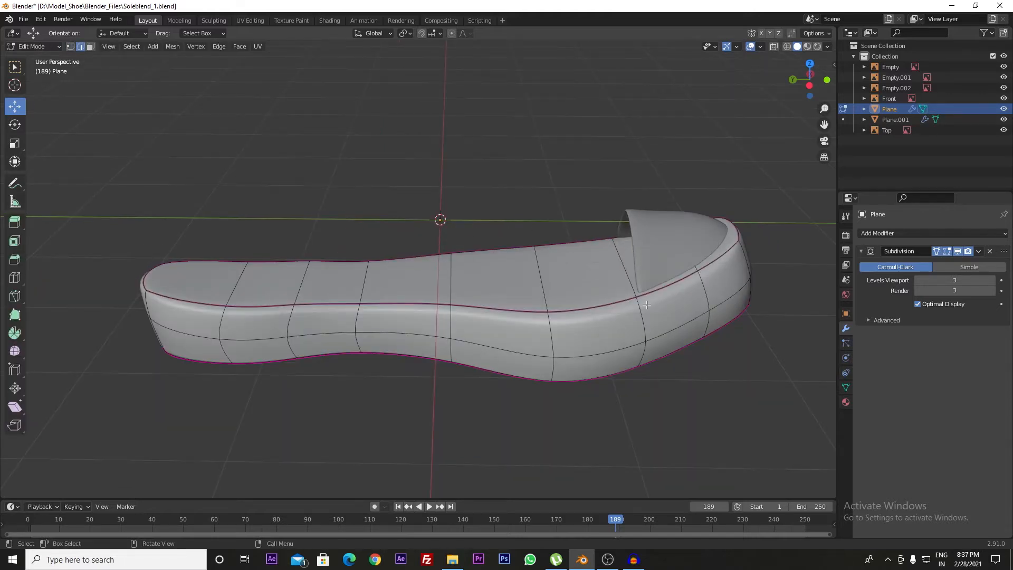
alt+click(579, 309)
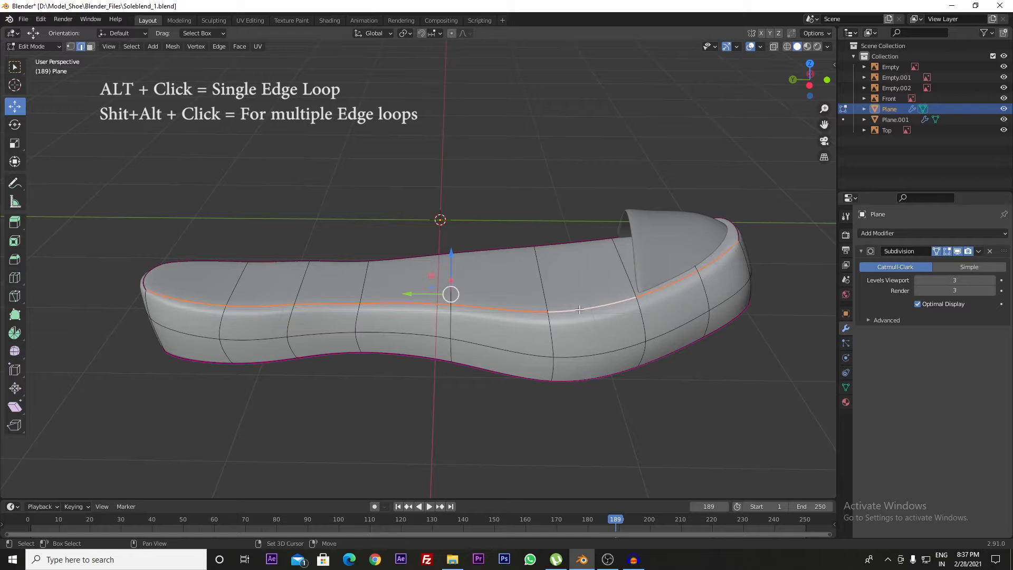
alt+shift+click(499, 247)
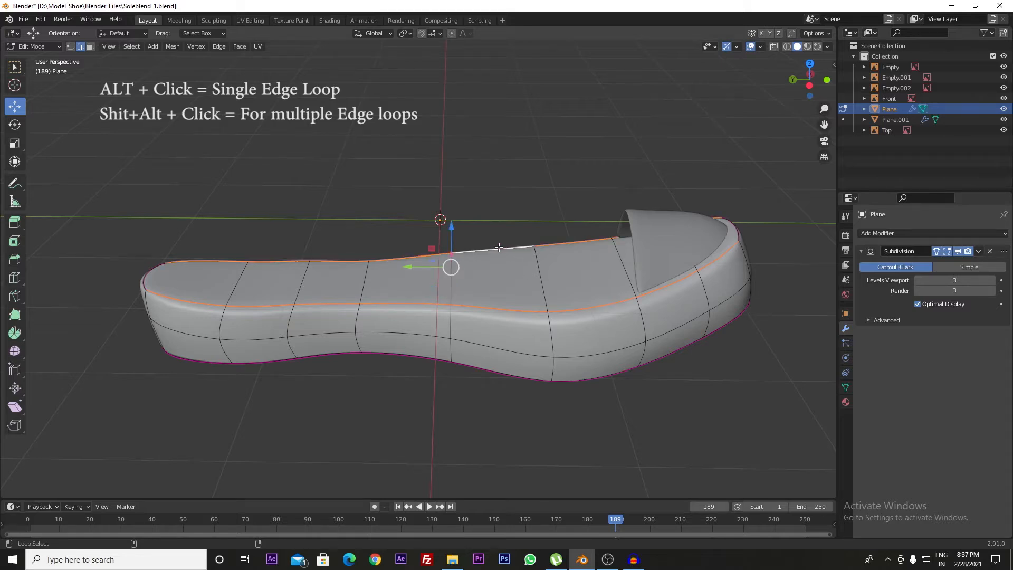
alt+shift+click(147, 271)
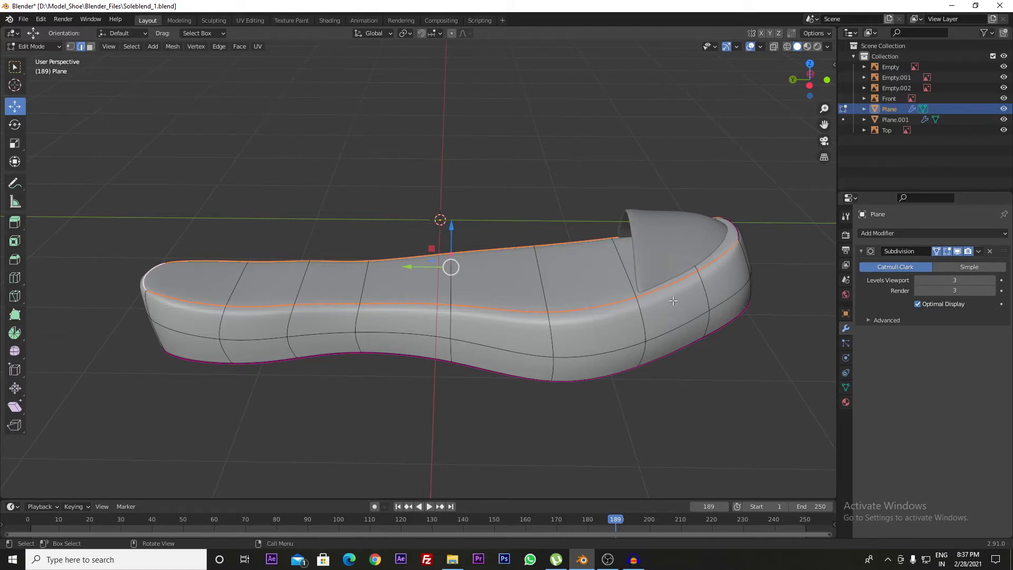
Step: Deselect the rim edges around the toe cap, keeping only the side and heel edges selected
middle_drag(710, 270, 713, 326)
key(ctrl)
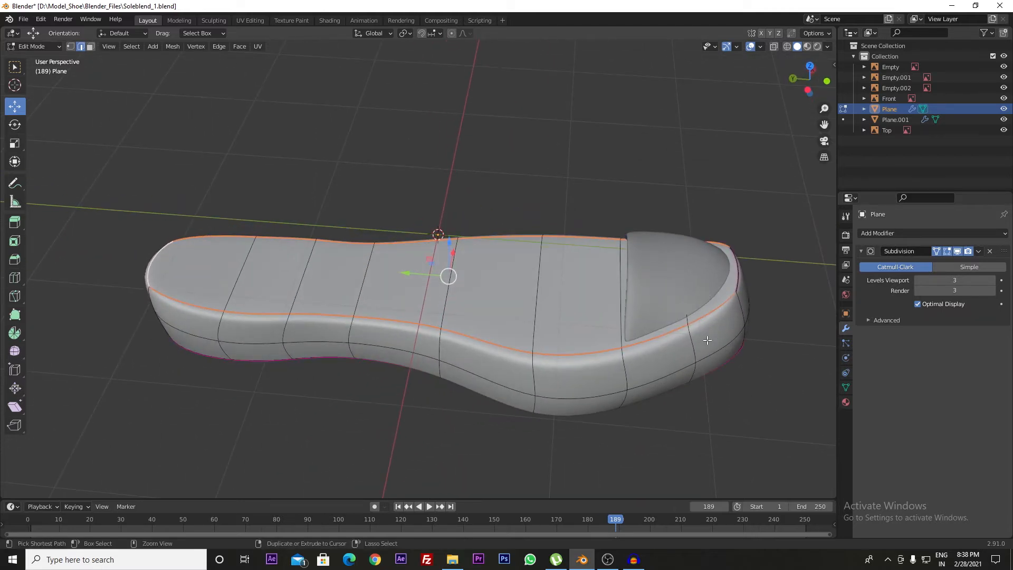
ctrl+click(673, 321)
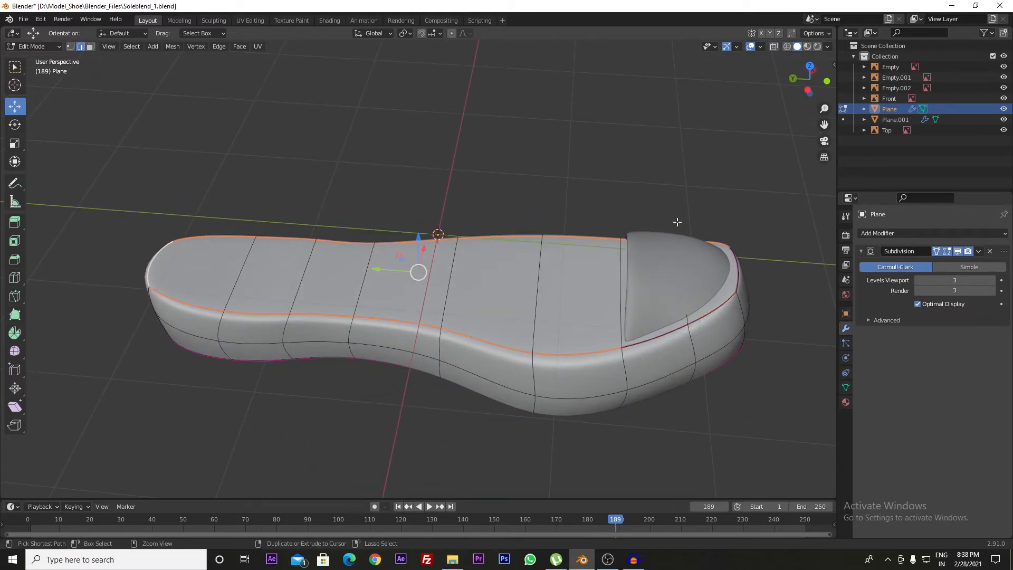
ctrl+drag(669, 223, 688, 255)
middle_drag(678, 276, 653, 302)
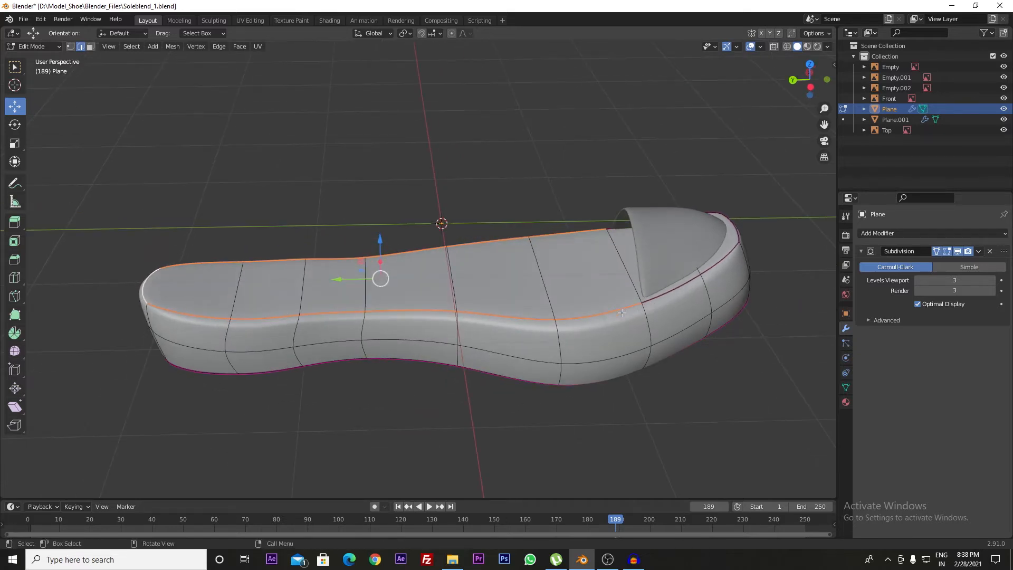
Step: Duplicate the selected rim edges in place and scale the copy inward to about 0.95
key(shift+d)
right_click(511, 295)
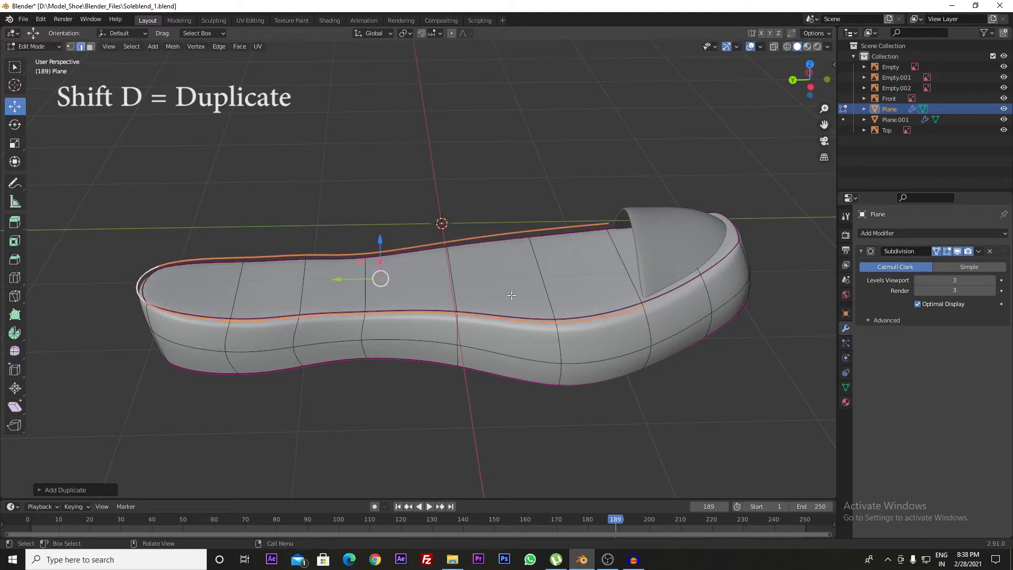
middle_drag(486, 314, 559, 284)
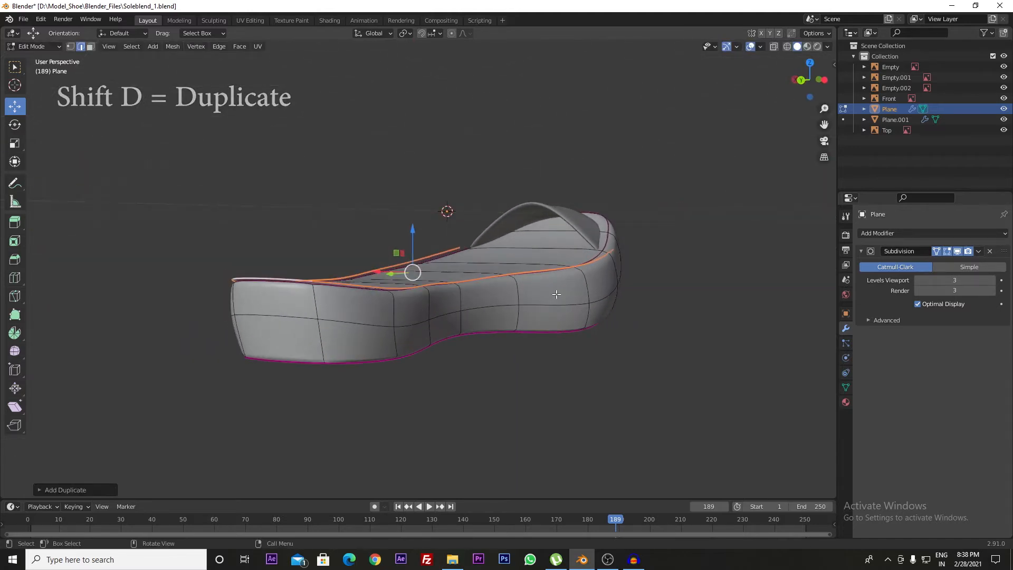
scroll(549, 308, up, 2)
scroll(547, 309, up, 2)
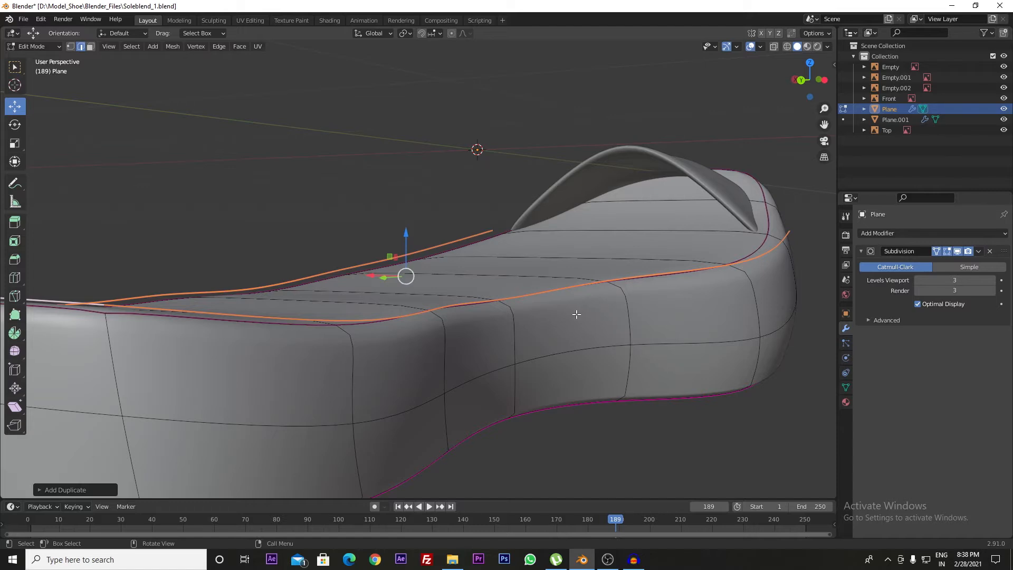
key(s)
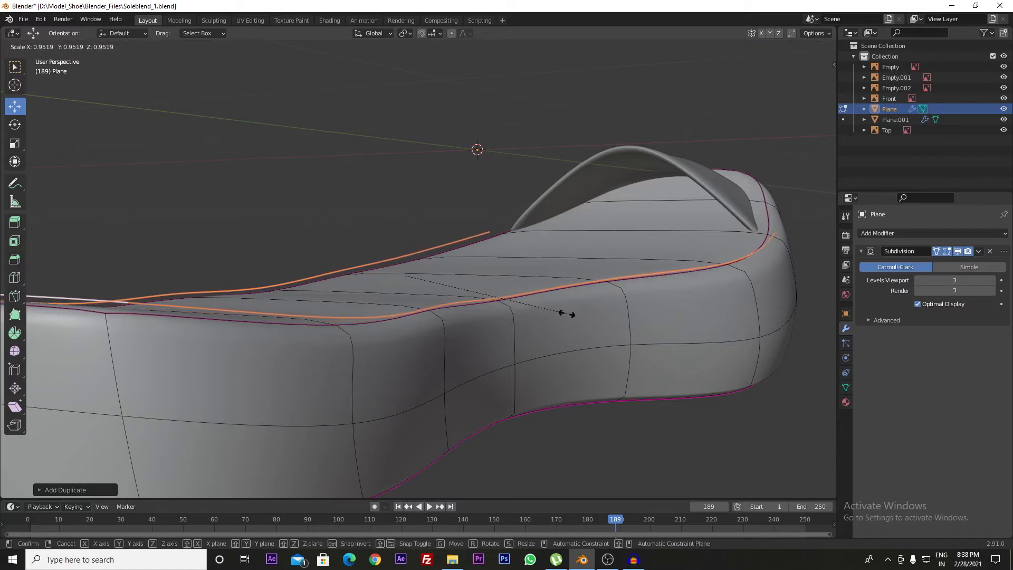
click(567, 314)
middle_drag(567, 314, 604, 380)
scroll(555, 336, down, 4)
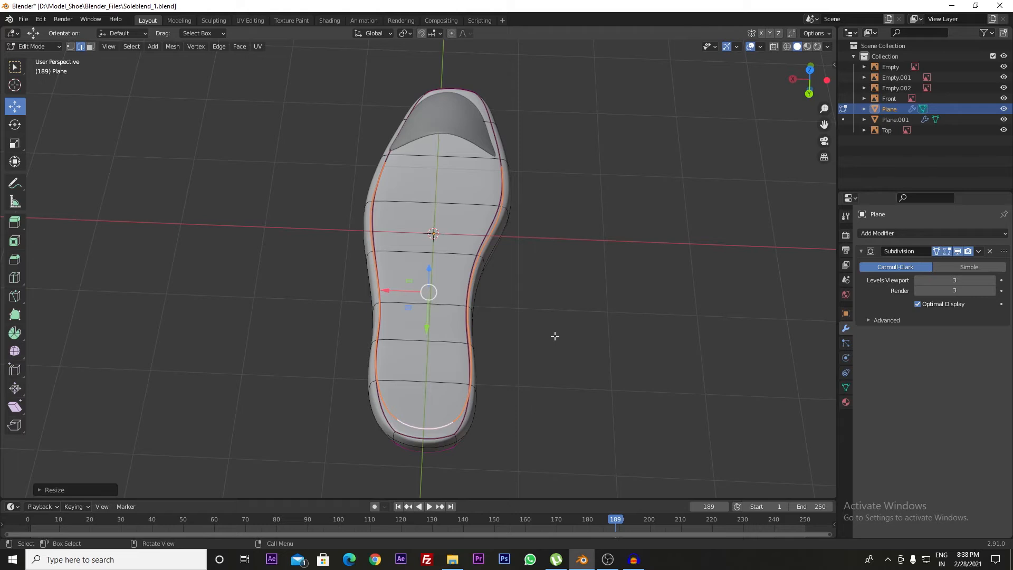
middle_drag(555, 335, 444, 299)
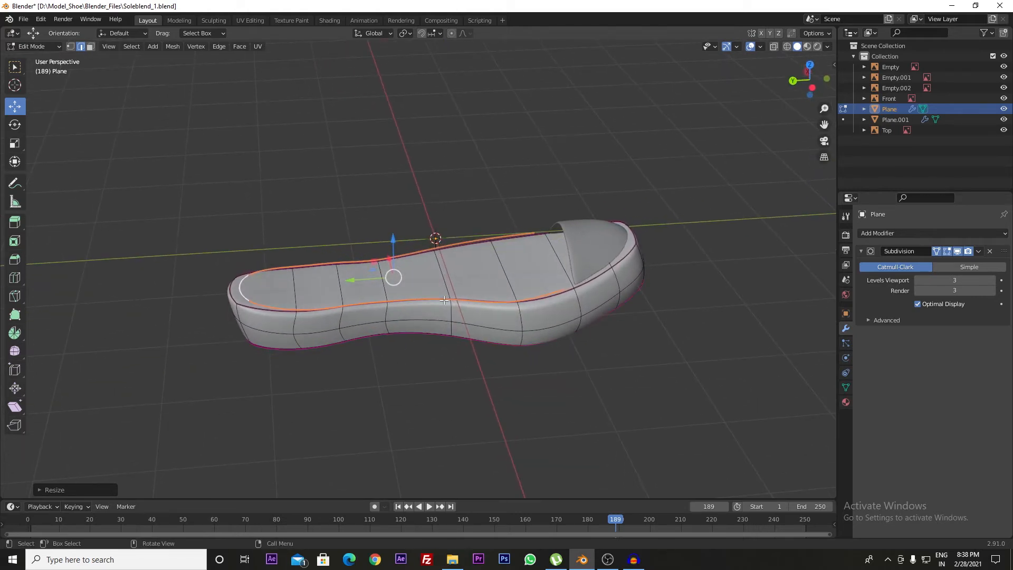
Step: Separate the duplicated rim edges into their own object, return to Object Mode and clear the selection
key(p)
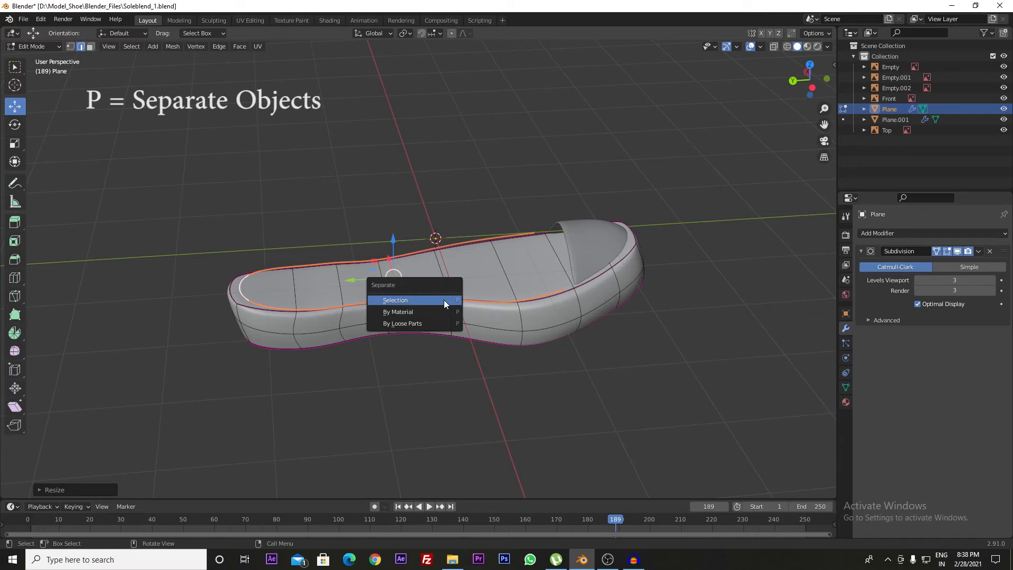
click(444, 299)
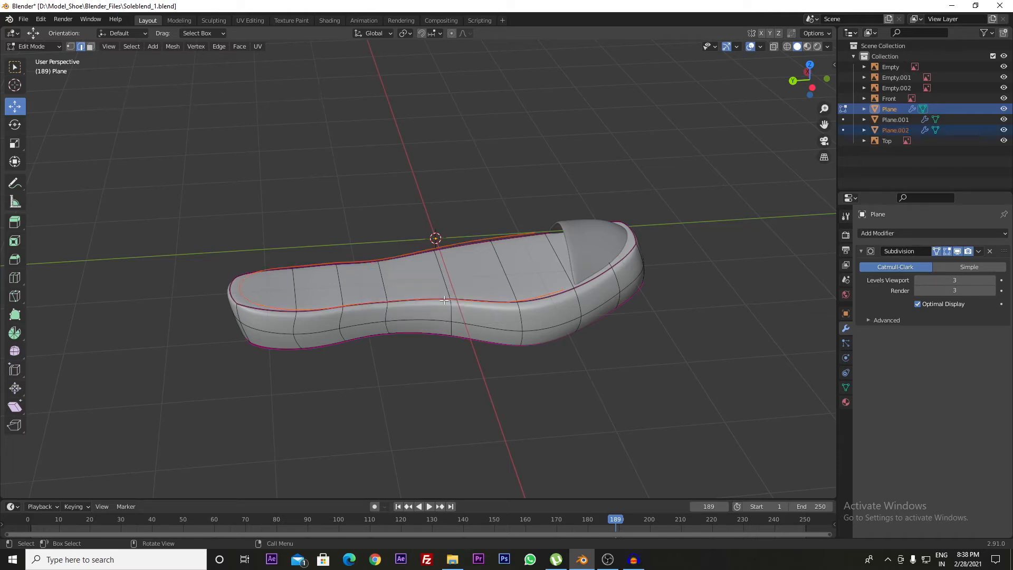
key(Tab)
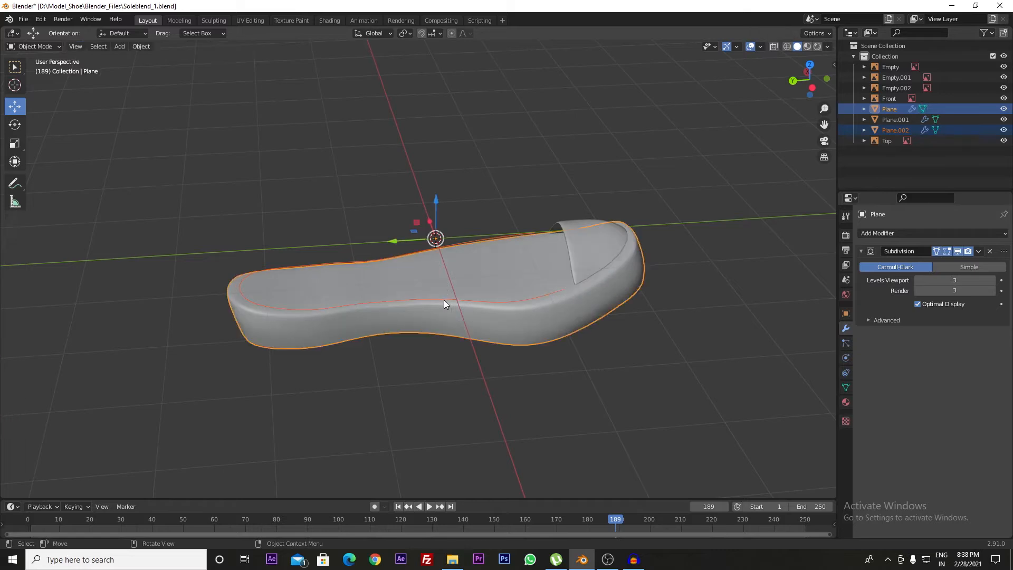
click(373, 192)
scroll(379, 219, up, 4)
click(396, 313)
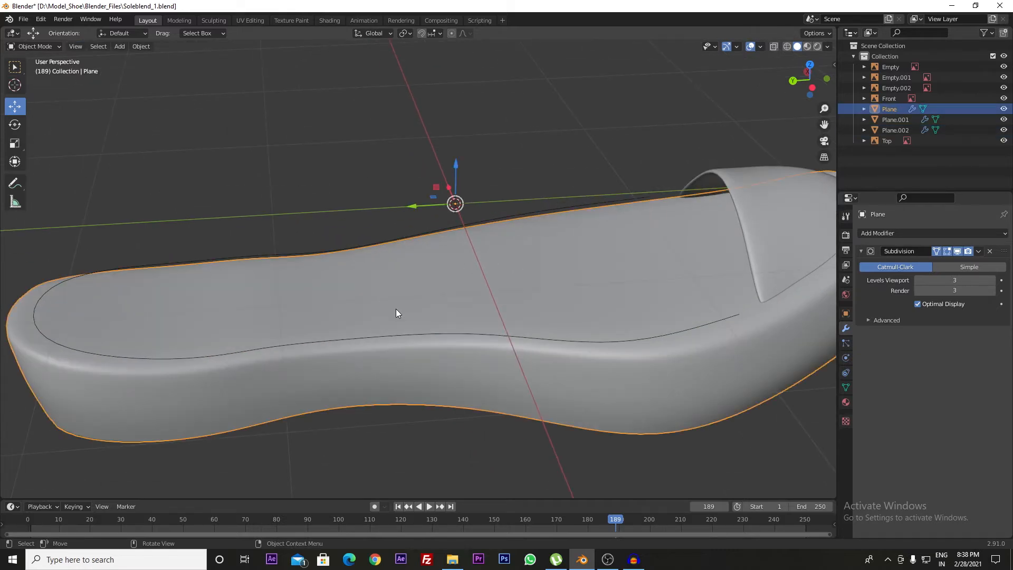
click(318, 221)
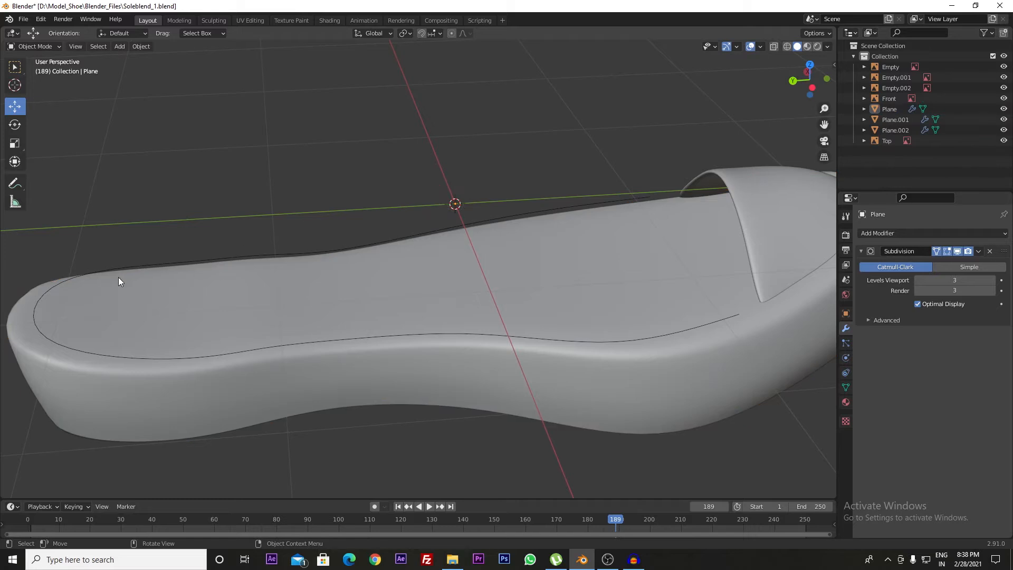
Step: Edit the separated rim outline and move its two heel vertices backward along Y, closer to the sole's heel edge
middle_drag(119, 279, 115, 252)
click(93, 263)
middle_drag(246, 229, 220, 248)
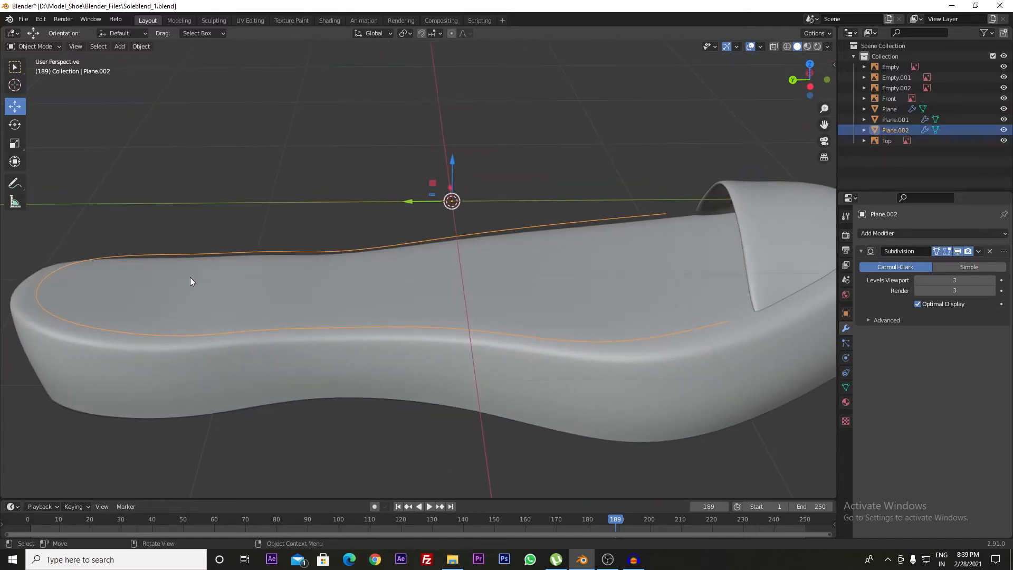
scroll(200, 279, down, 2)
key(Tab)
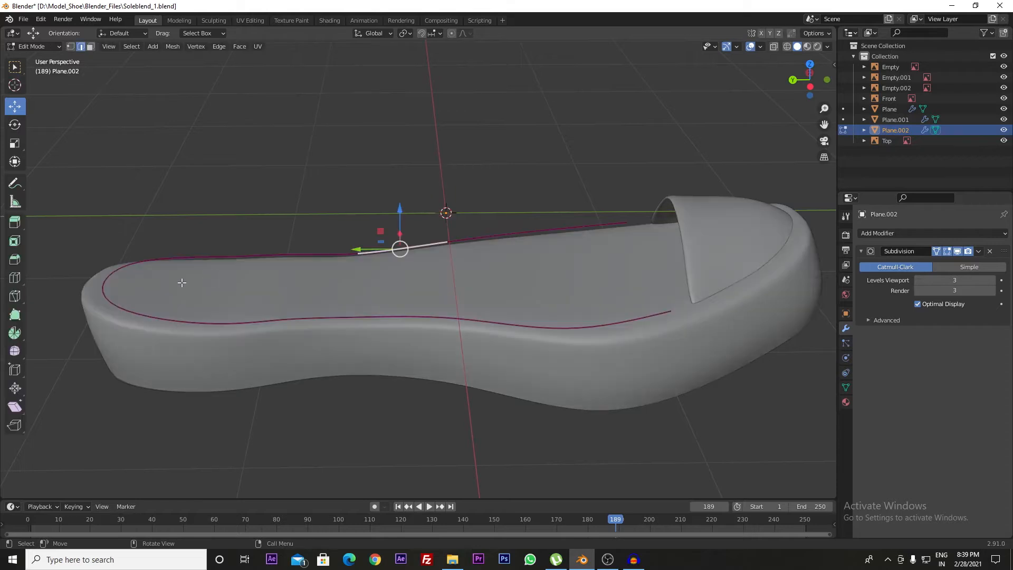
middle_drag(181, 282, 311, 286)
key(1)
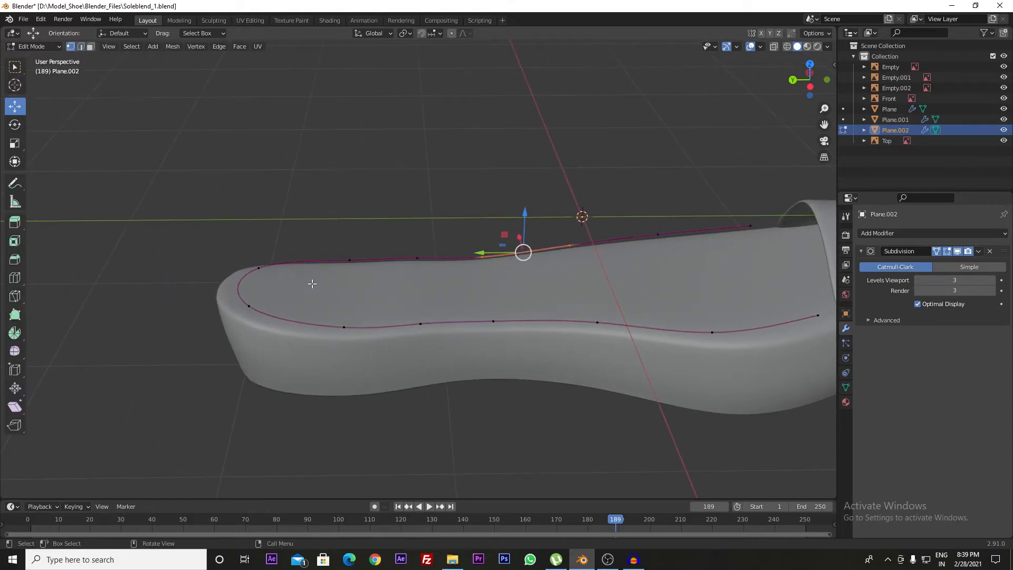
drag(215, 243, 272, 343)
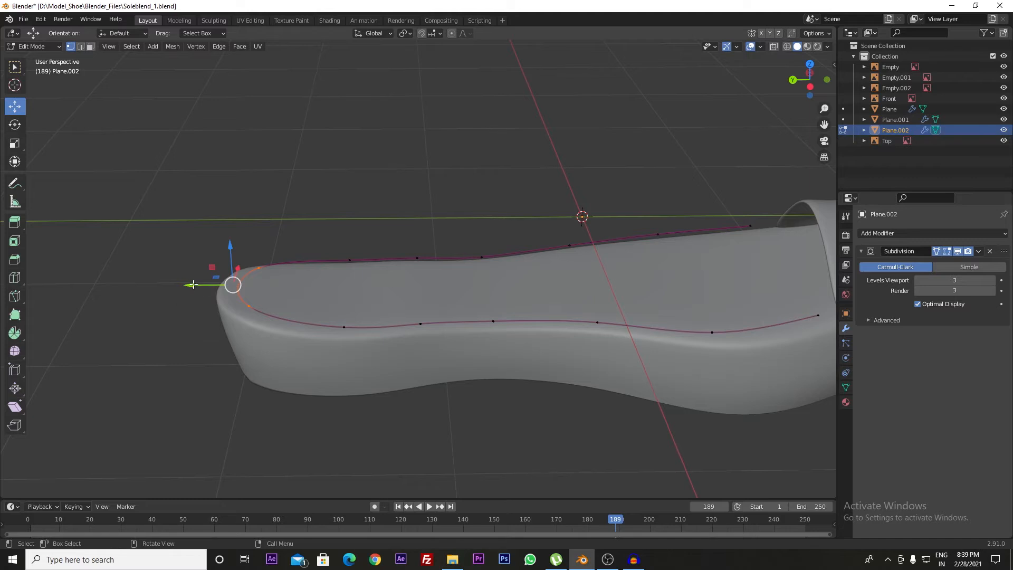
drag(193, 285, 177, 284)
middle_drag(452, 237, 518, 273)
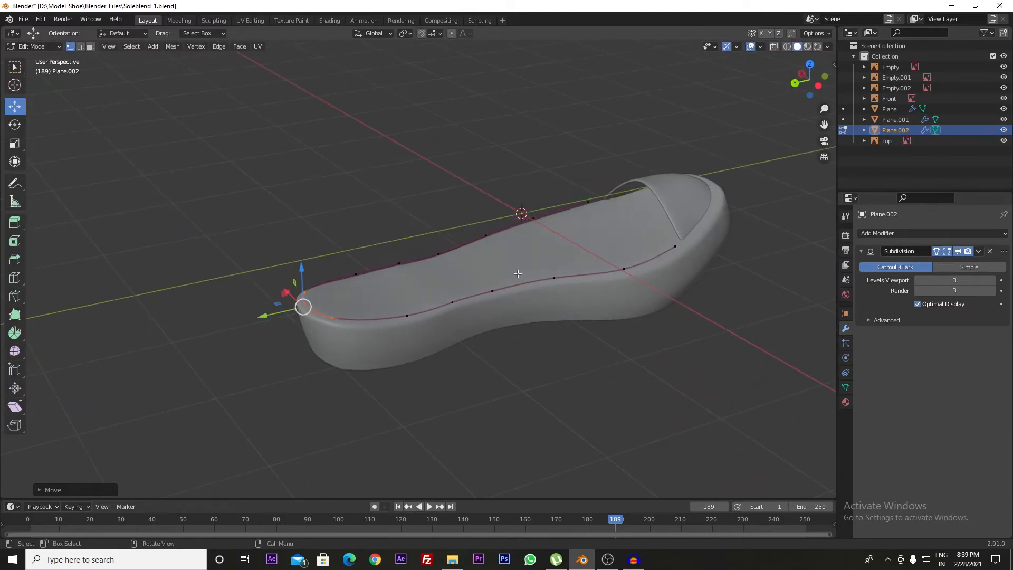
middle_drag(441, 296, 475, 259)
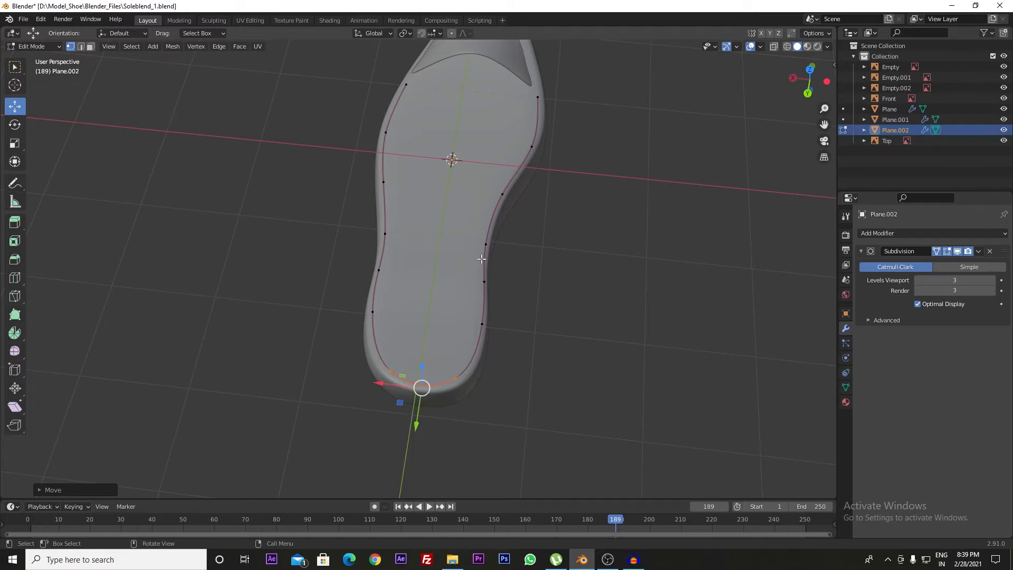
key(Tab)
middle_drag(521, 290, 446, 255)
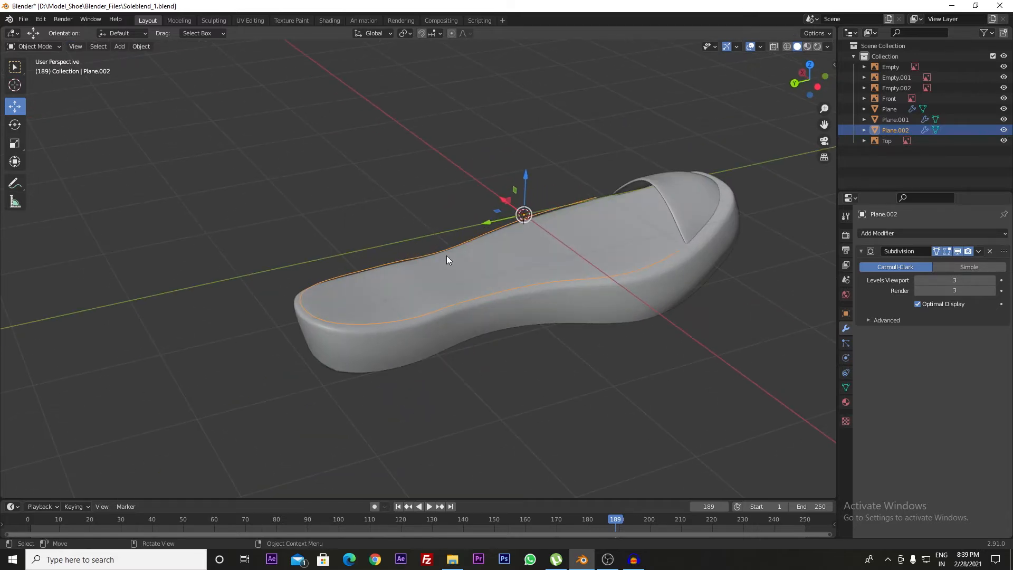
Step: Select all edges of the rim outline and extrude them upward along Z to form the shoe's side wall
key(Tab)
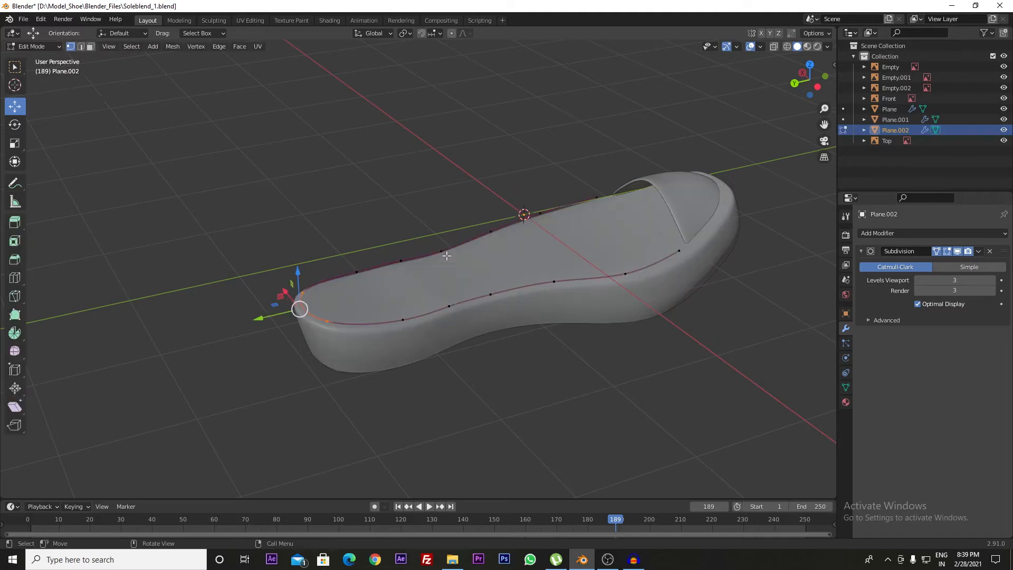
key(2)
key(a)
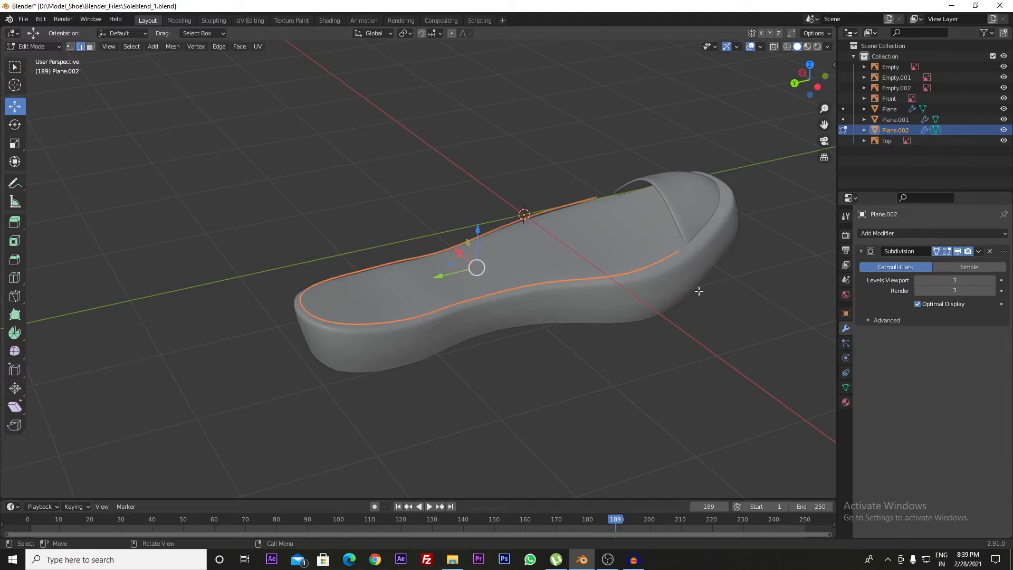
key(e)
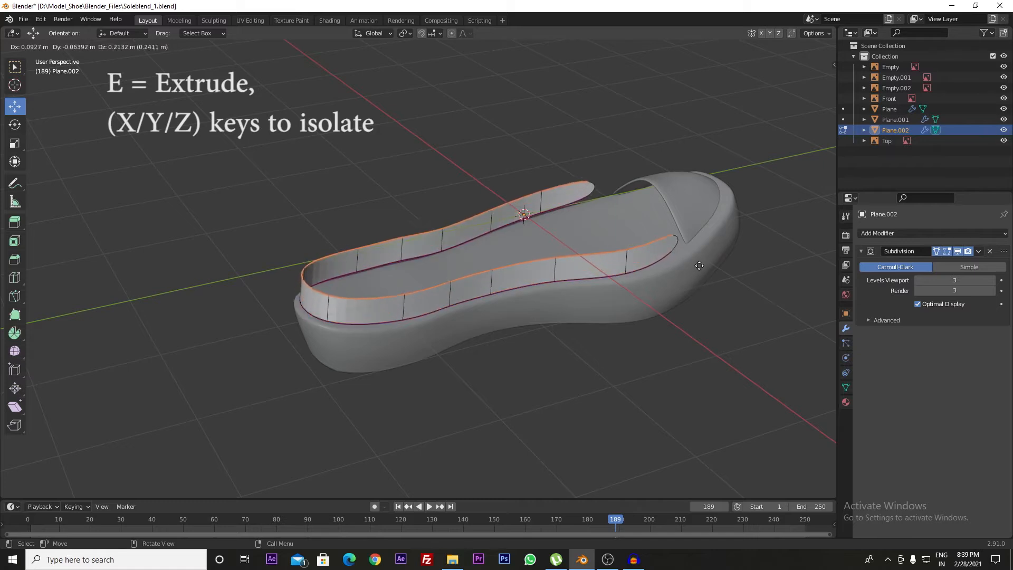
key(z)
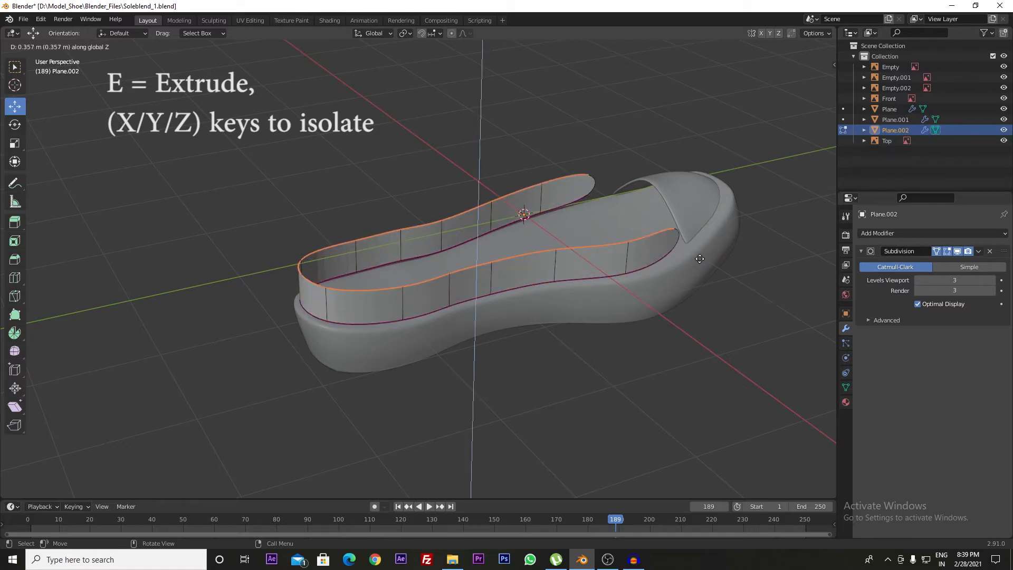
click(700, 236)
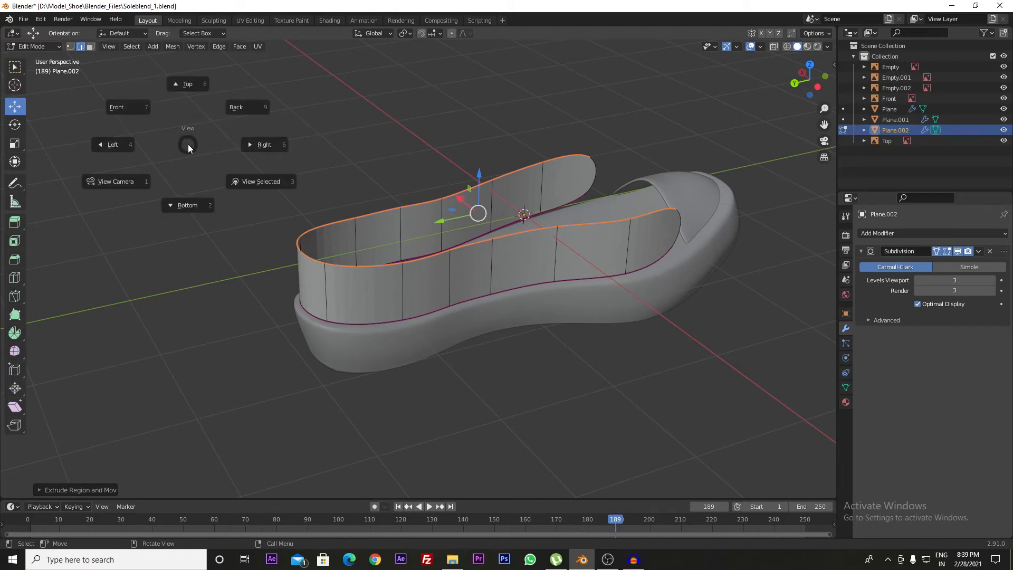
Step: In the left orthographic view, raise the wall's upper edge along Z to near the top of the reference shoe's lacing
click(111, 144)
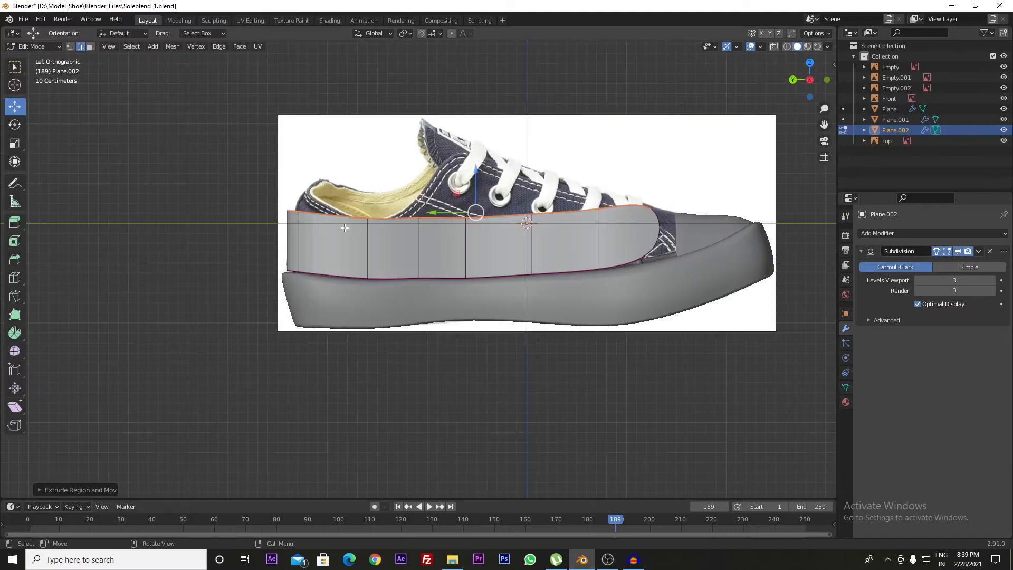
scroll(345, 227, up, 3)
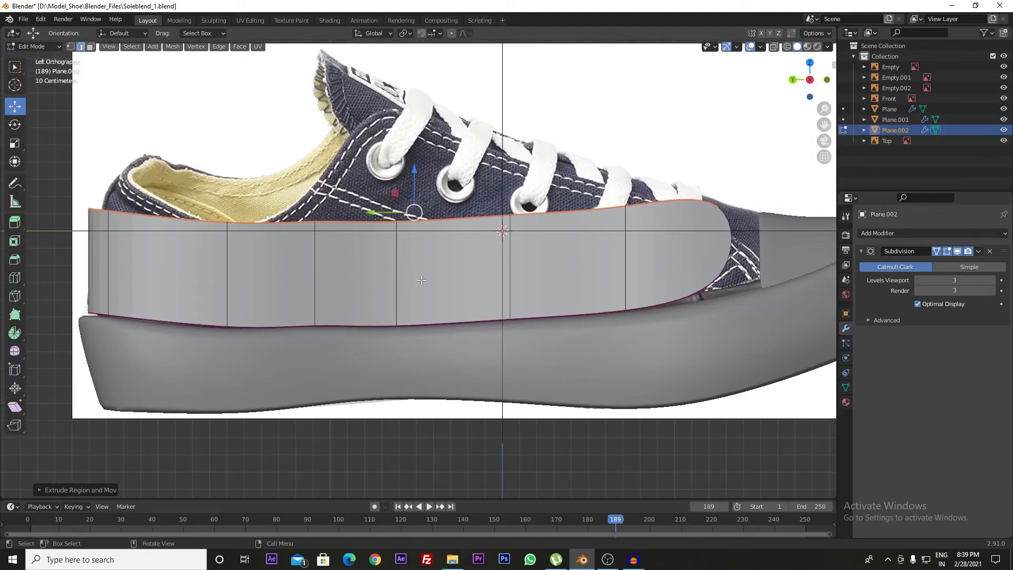
drag(416, 182, 391, 66)
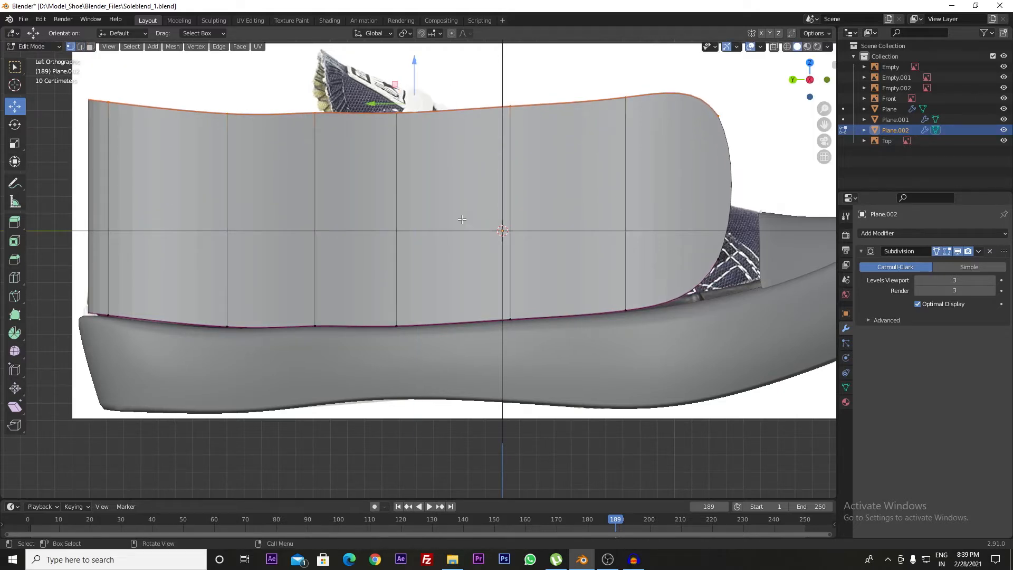
scroll(508, 237, down, 2)
scroll(572, 264, up, 2)
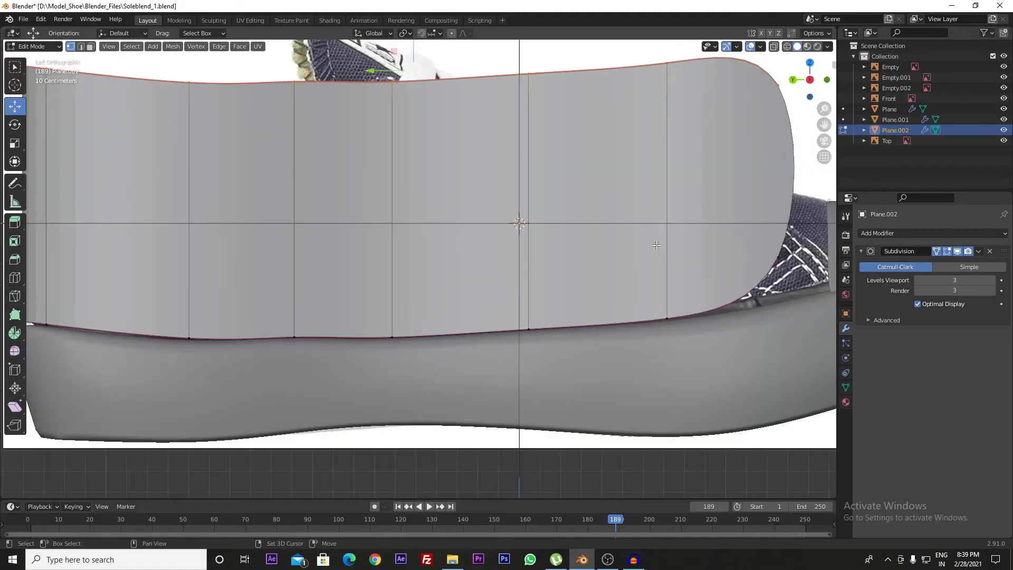
scroll(523, 259, up, 1)
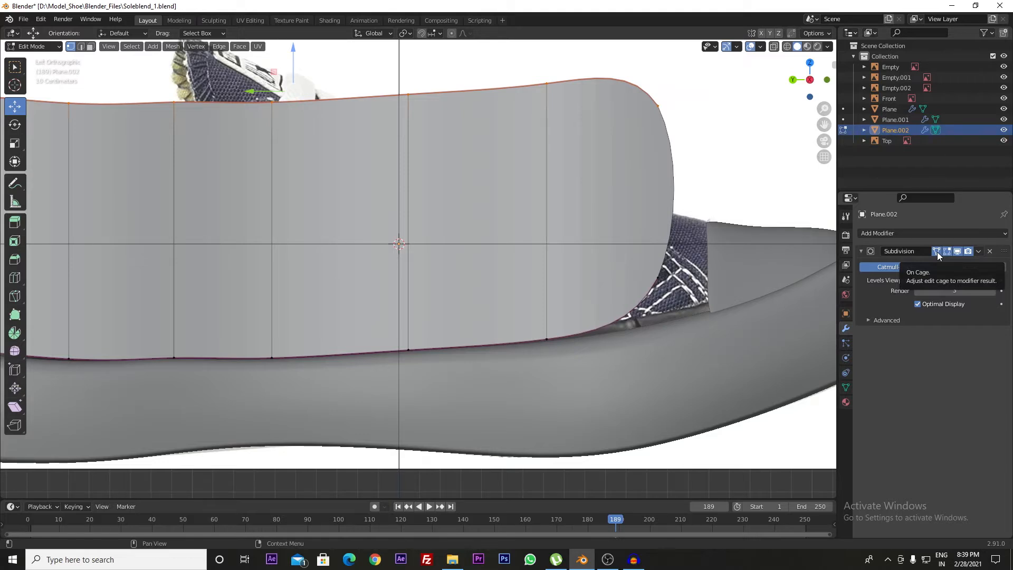
Step: In the left orthographic view, lower the wall's front upper vertices along Z and shift its front lower vertices forward toward the toe cap
scroll(790, 274, down, 4)
middle_drag(686, 296, 635, 344)
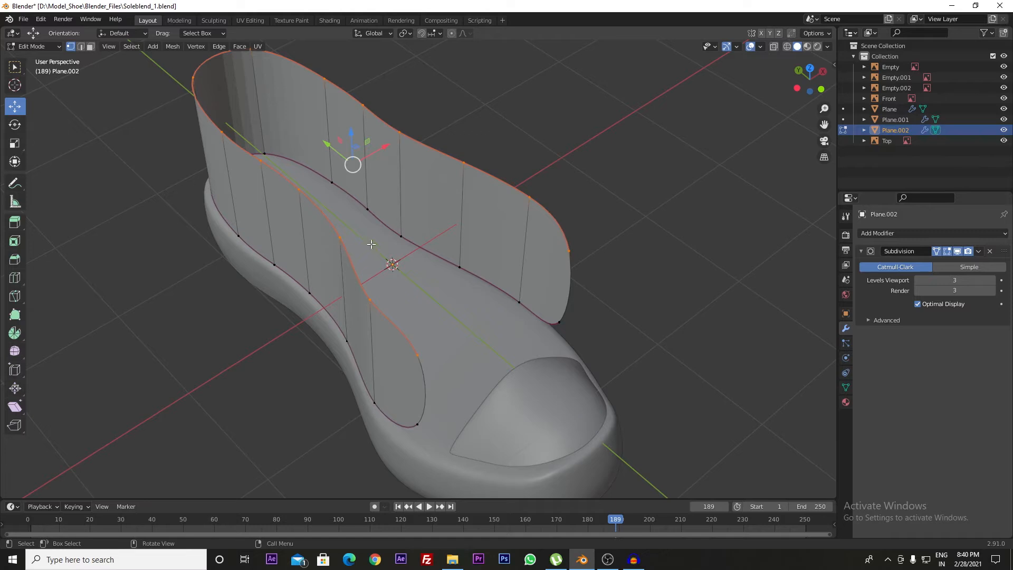
key(grave)
click(356, 255)
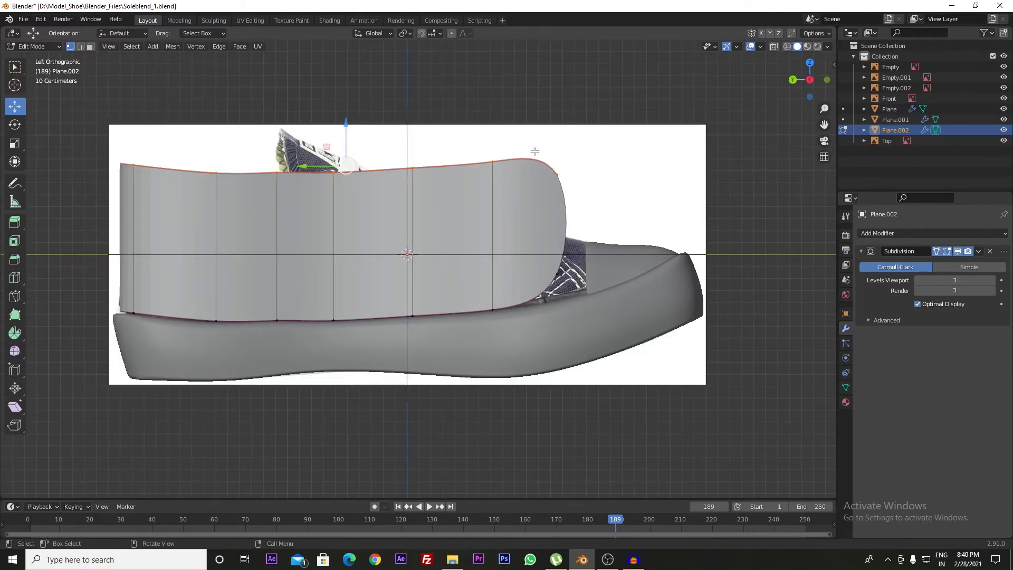
click(558, 176)
drag(571, 112, 558, 241)
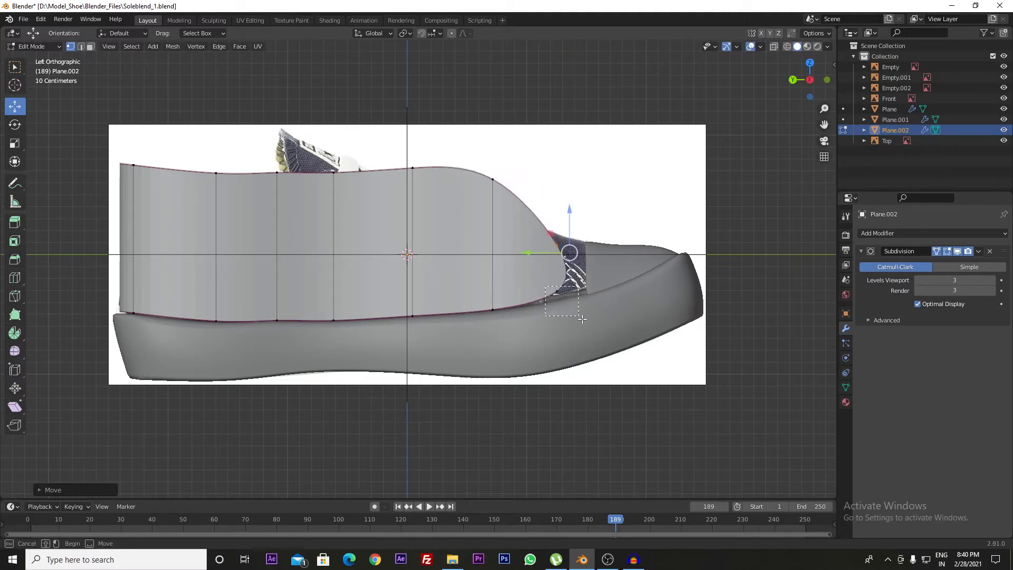
click(556, 291)
drag(515, 295, 572, 313)
Step: Switch to wireframe shading and lower the upper-edge vertices along the front lacing to follow the reference shoe's eyelet line
key(z)
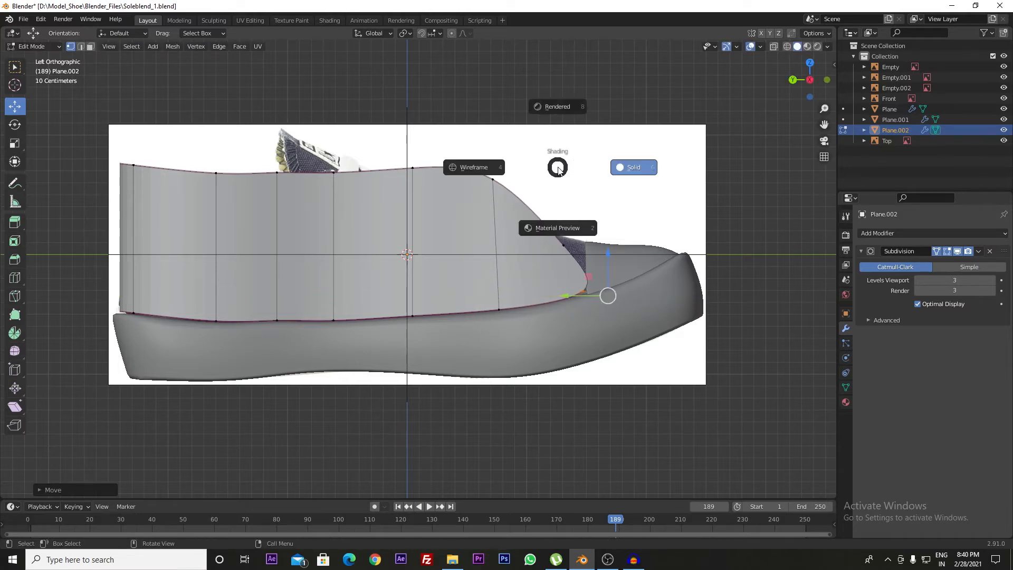
click(473, 161)
click(493, 179)
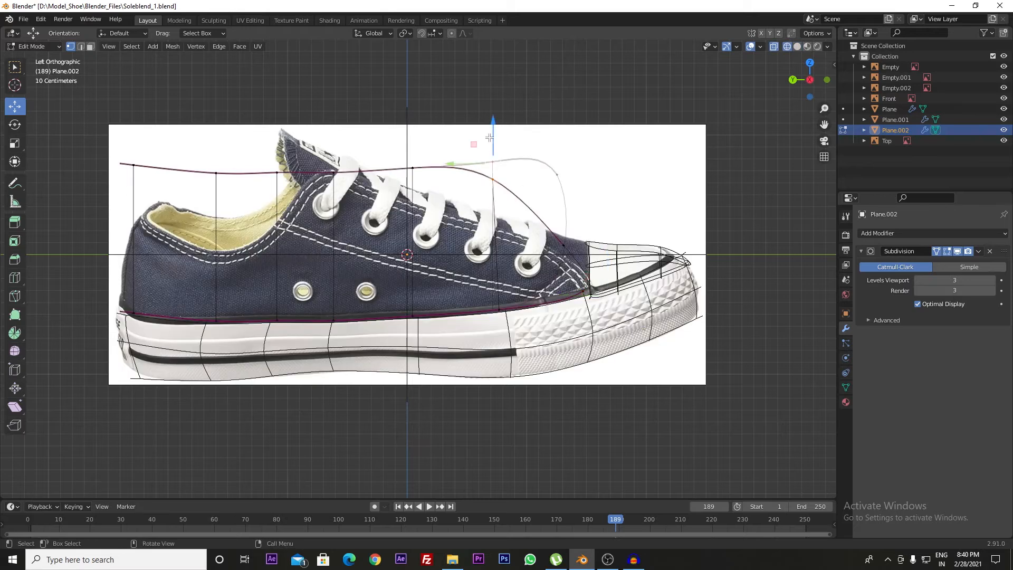
drag(489, 130, 489, 204)
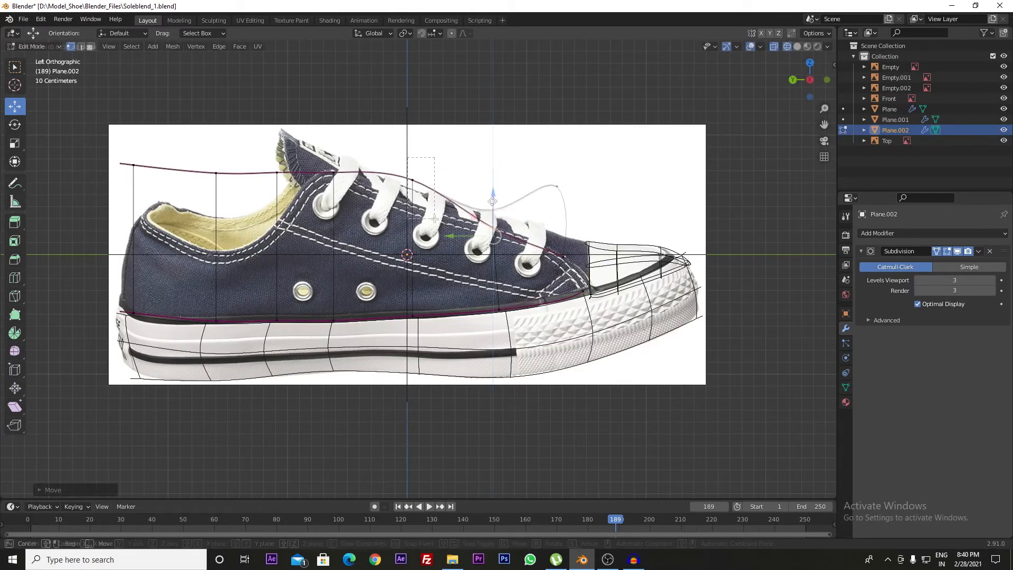
click(421, 179)
drag(412, 150, 407, 170)
Step: Lower the upper-edge vertices from the first eyelet back to the heel along Z, tracing the reference's ankle opening
click(333, 177)
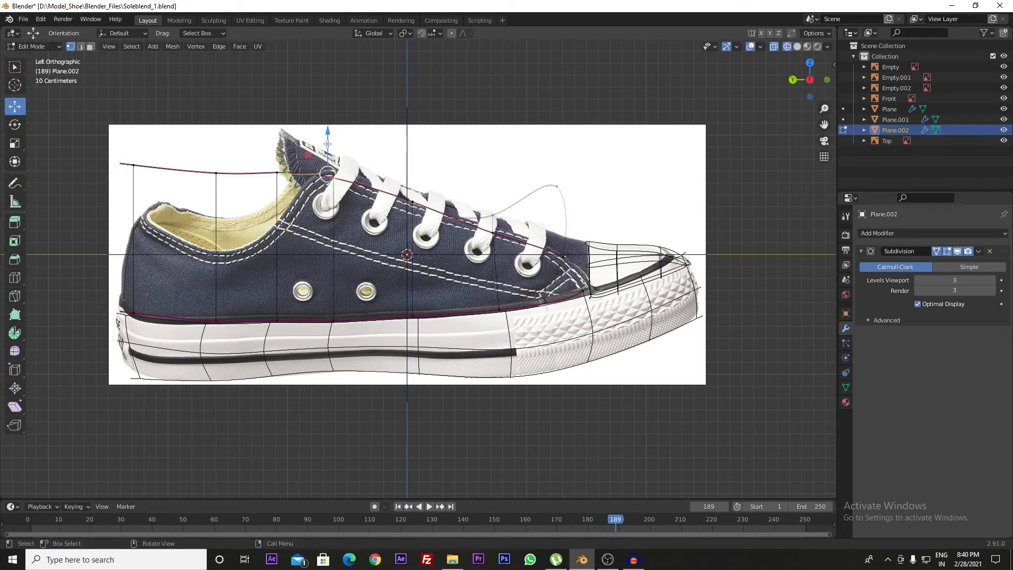
drag(328, 139, 273, 211)
click(277, 173)
click(218, 184)
drag(222, 145, 191, 237)
click(133, 180)
drag(113, 130, 114, 161)
Step: Fine-tune the heights of the upper-edge vertices from the collar's front corner along the lacing to match the reference seam
click(277, 233)
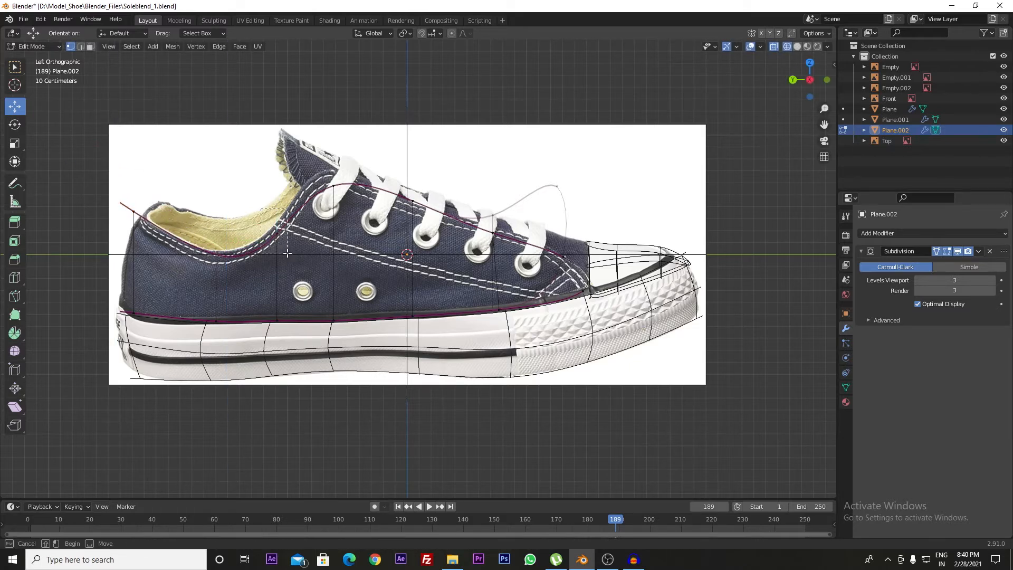
drag(278, 201, 269, 188)
click(333, 185)
drag(326, 131, 319, 113)
click(412, 198)
drag(411, 158, 410, 168)
drag(442, 398, 399, 195)
drag(365, 262, 365, 263)
click(494, 236)
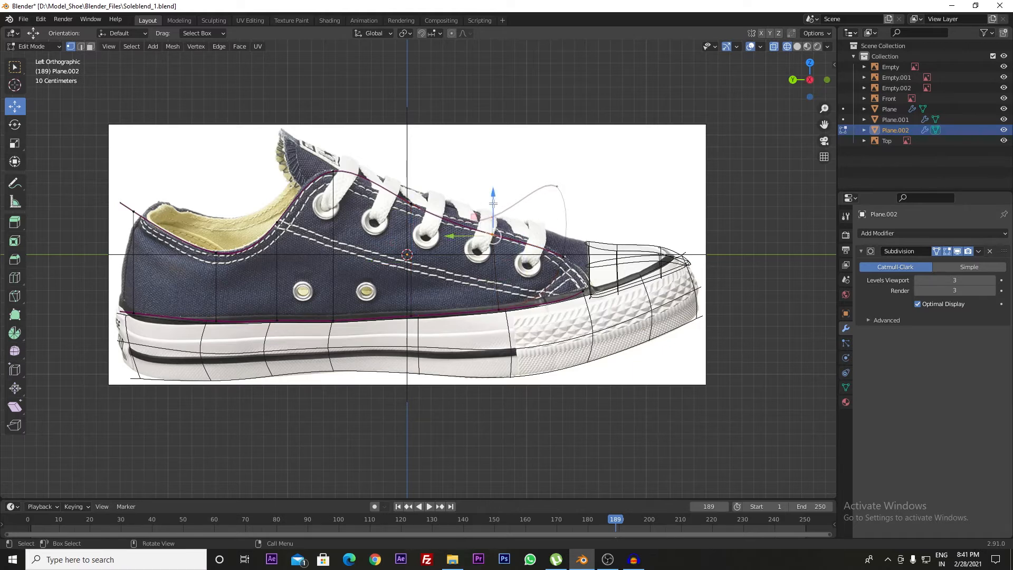
drag(494, 193, 494, 187)
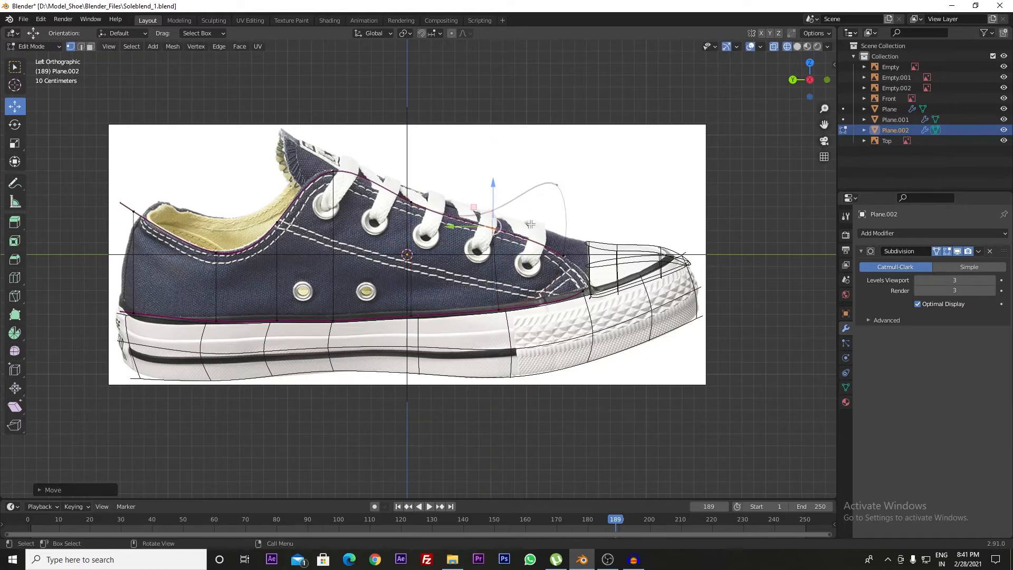
Step: Select the raised front vertex on the wall's far side and lower it along Z in left view to match the near side
middle_drag(496, 190, 548, 245)
drag(530, 166, 574, 216)
key(Tab)
key(Tab)
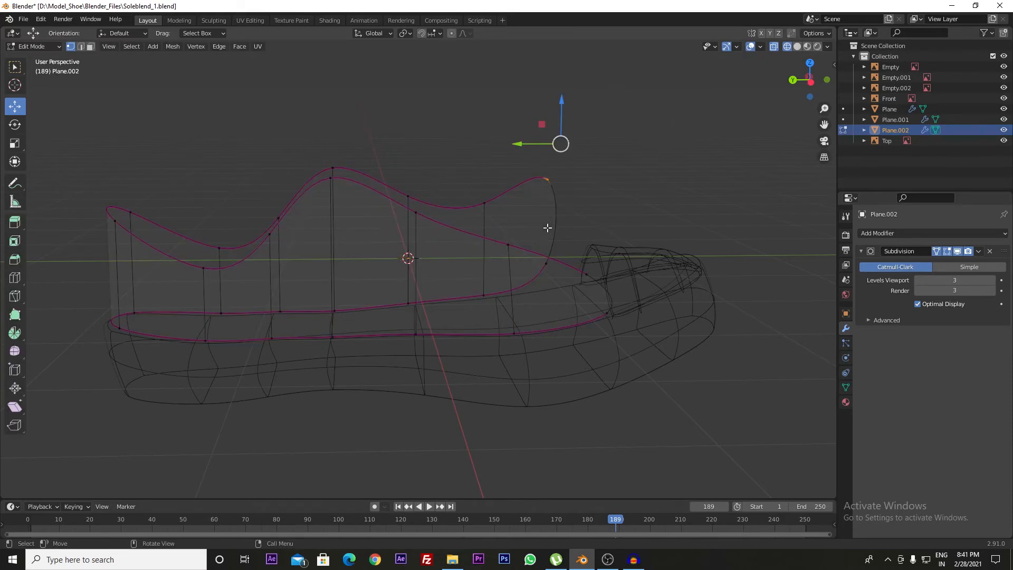
key(Tab)
key(Tab)
key(grave)
click(525, 186)
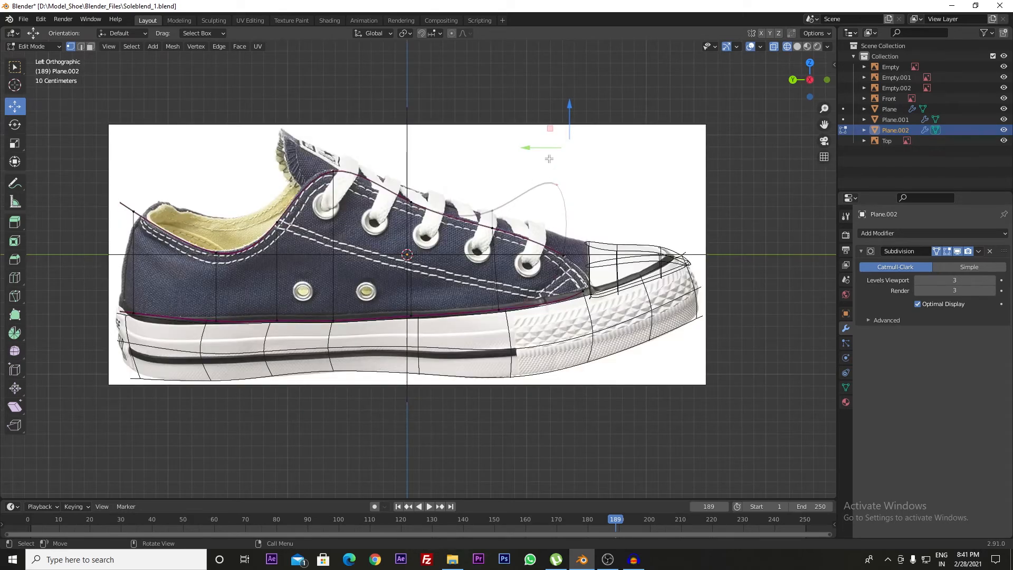
drag(569, 116, 558, 213)
Step: Adjust the upper vertices at the wall's front end to align with the reference's edge beside the toe cap
scroll(567, 316, up, 3)
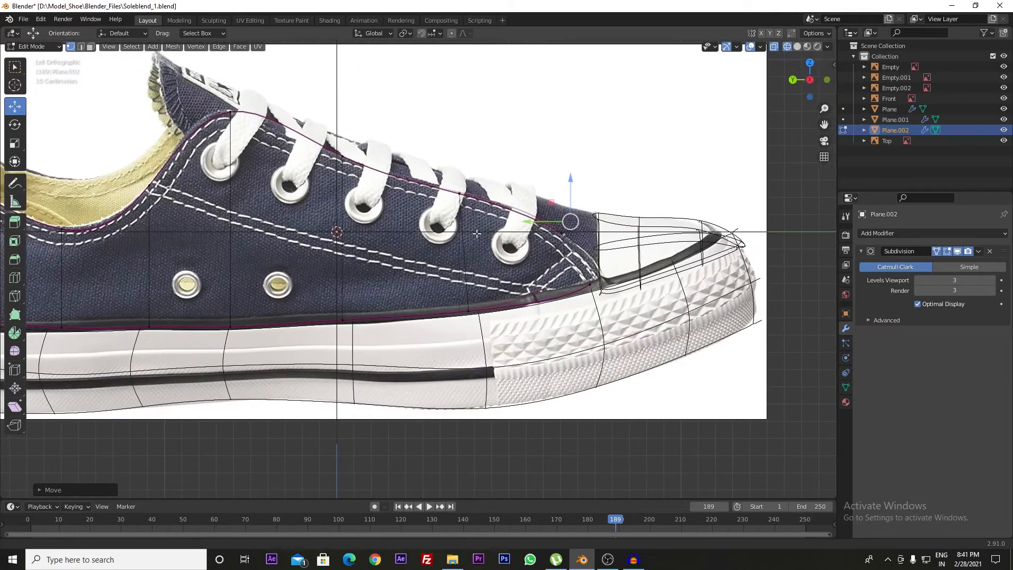
click(580, 142)
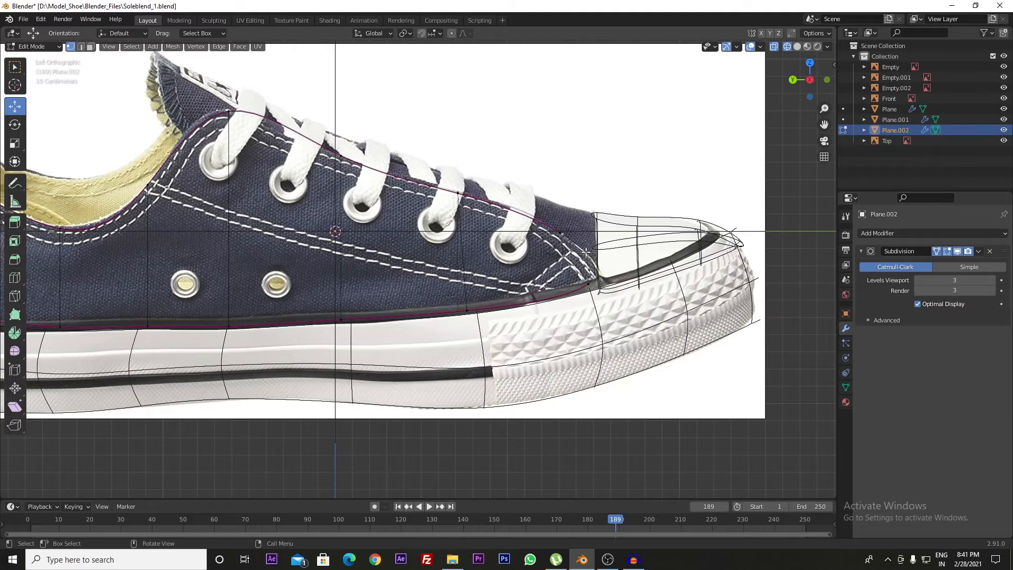
key(g)
key(z)
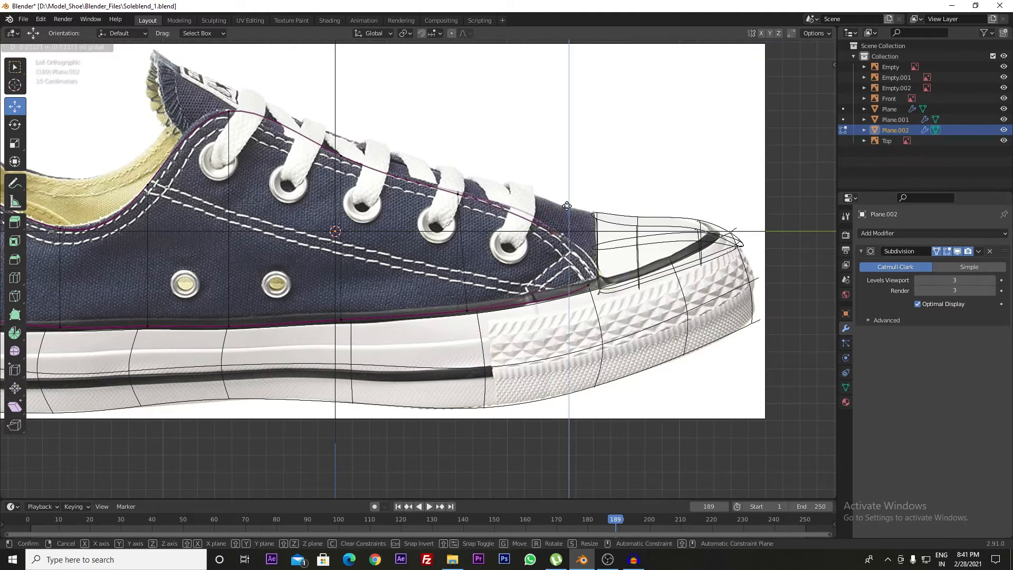
click(554, 238)
click(585, 197)
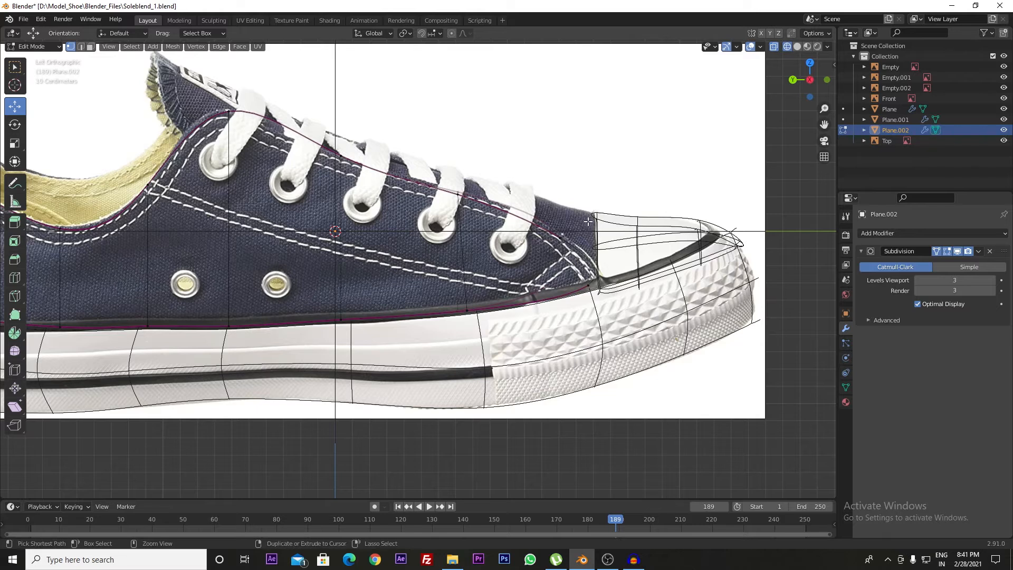
ctrl+click(588, 221)
key(ctrl+z)
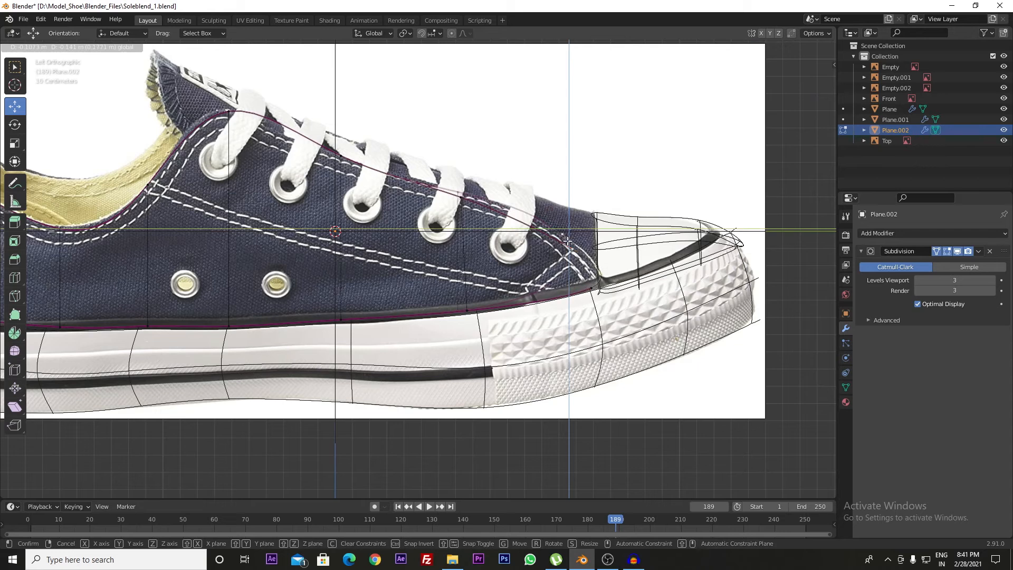
click(537, 188)
click(569, 226)
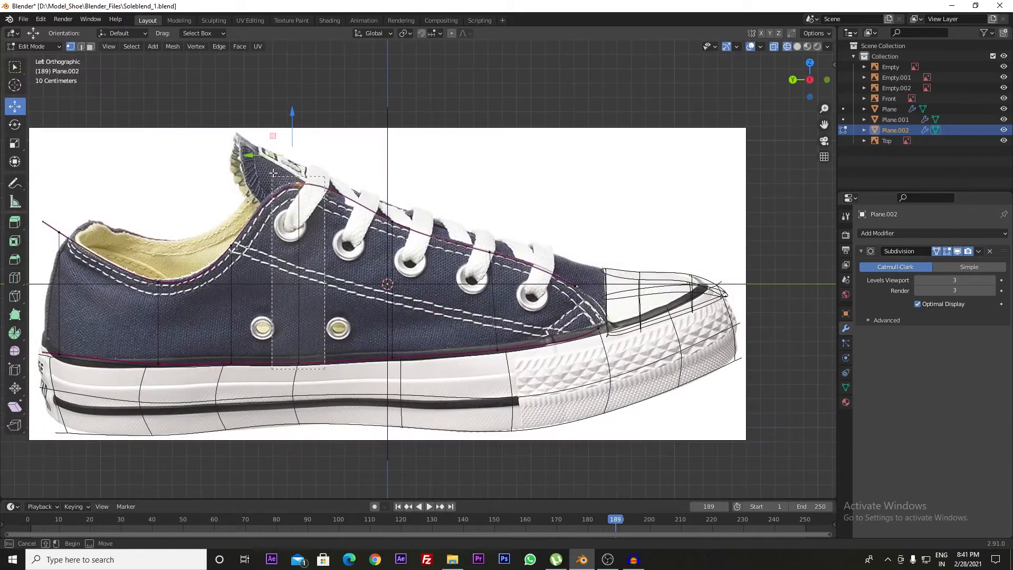
Step: Shift the vertical edge columns near the first eyelet and the collar's front corner along Y to follow the ankle opening's curve
drag(273, 173, 274, 168)
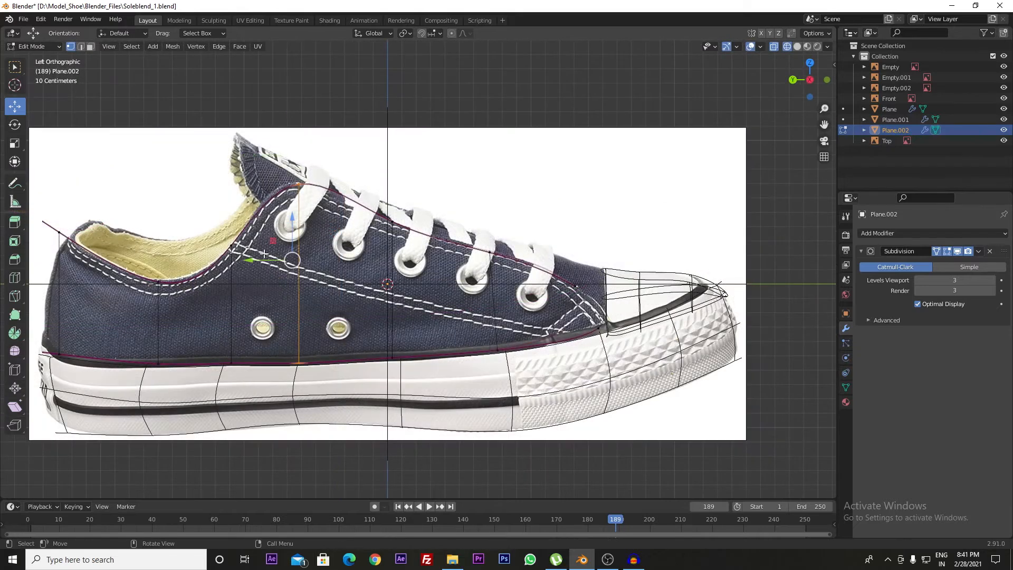
drag(251, 257, 344, 297)
click(231, 372)
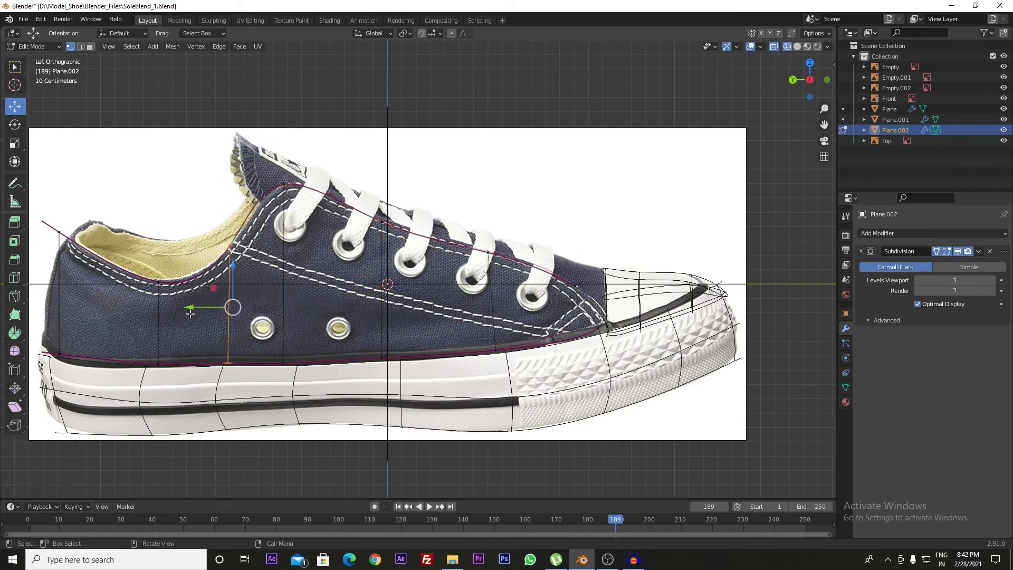
drag(189, 313, 191, 319)
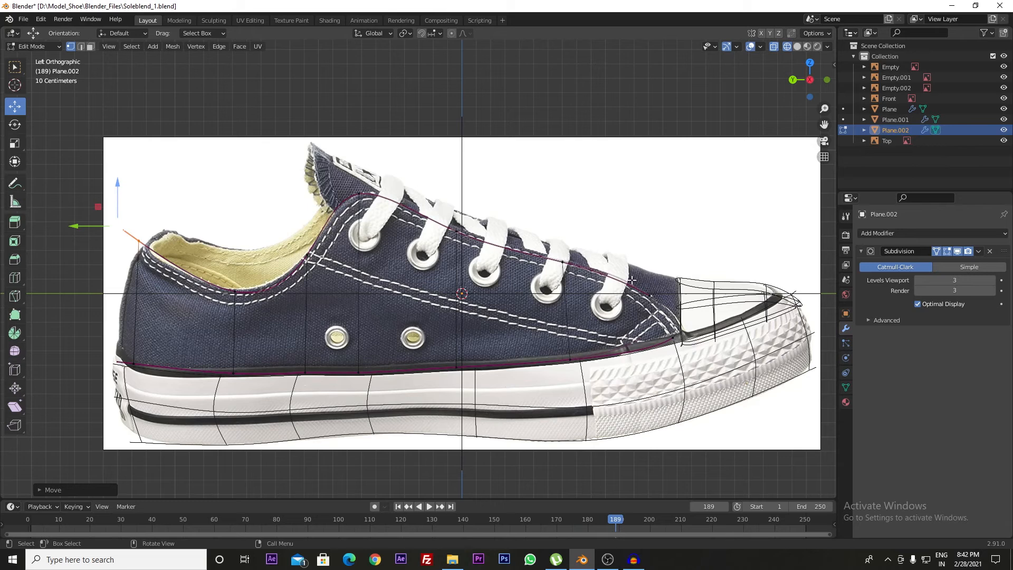
Step: Return to Object Mode, switch the viewport to solid shading and clear the selection to review the shaped wall
middle_drag(631, 280, 529, 327)
key(Tab)
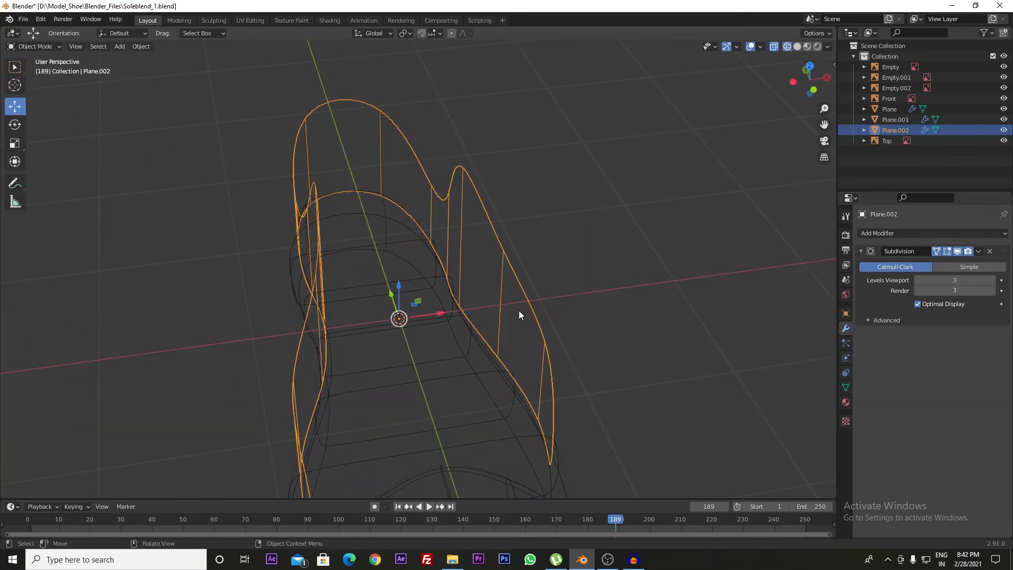
key(Tab)
key(Tab)
middle_drag(543, 292, 600, 276)
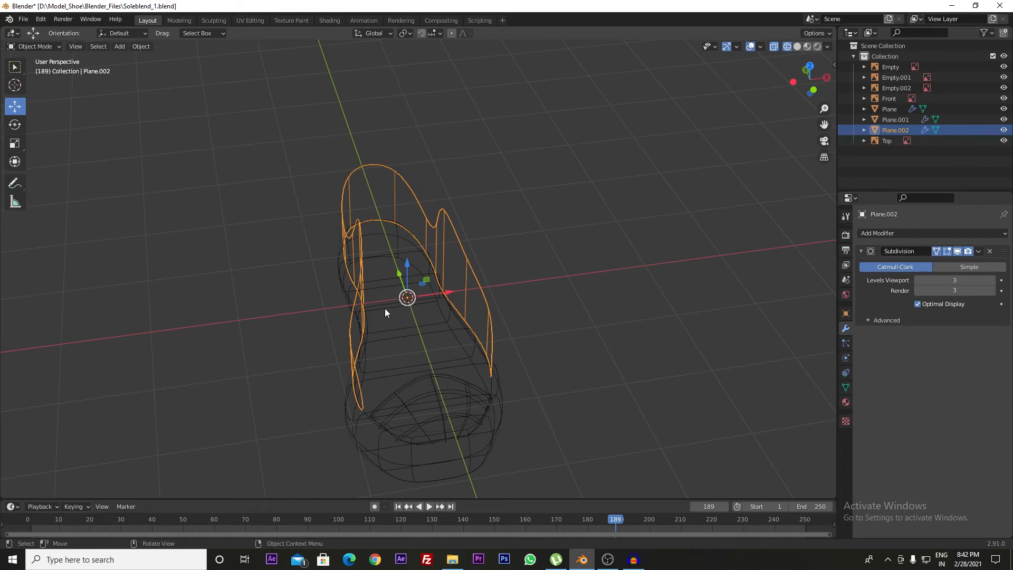
key(z)
click(561, 307)
click(294, 374)
middle_drag(293, 374, 462, 299)
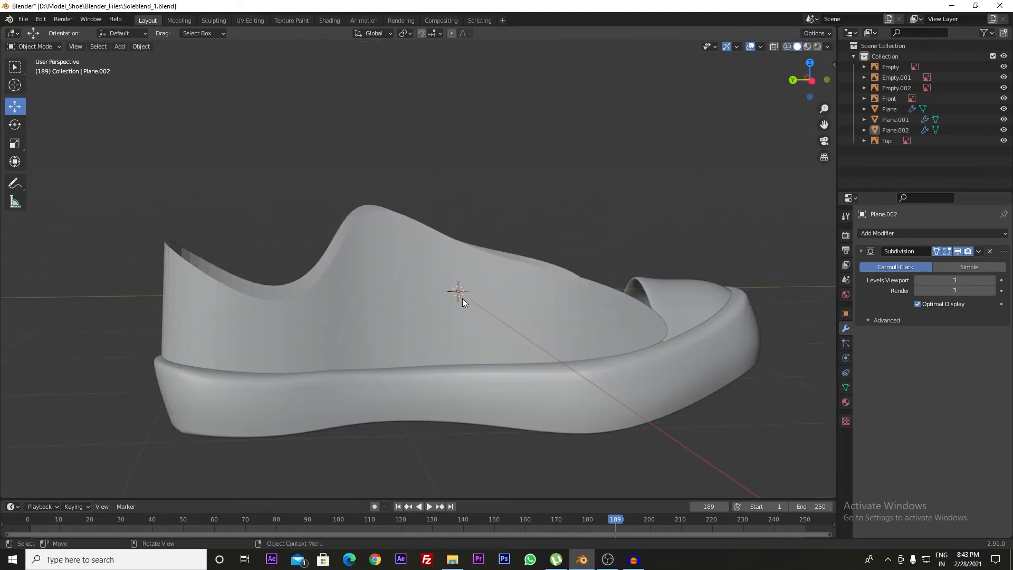
Step: Select the shoe's side wall and apply smooth shading to it
click(226, 321)
click(252, 237)
click(250, 287)
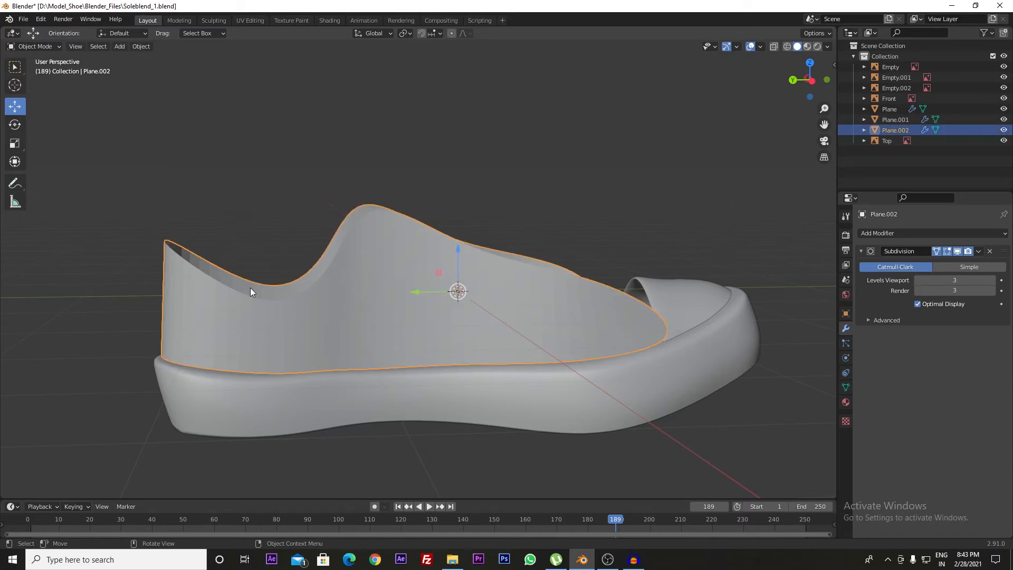
right_click(250, 287)
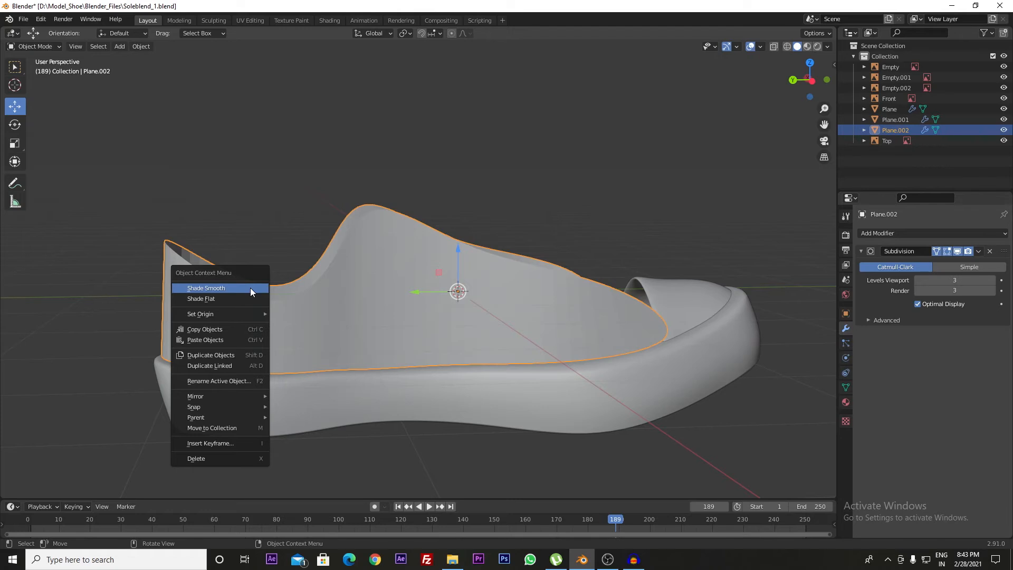
click(250, 288)
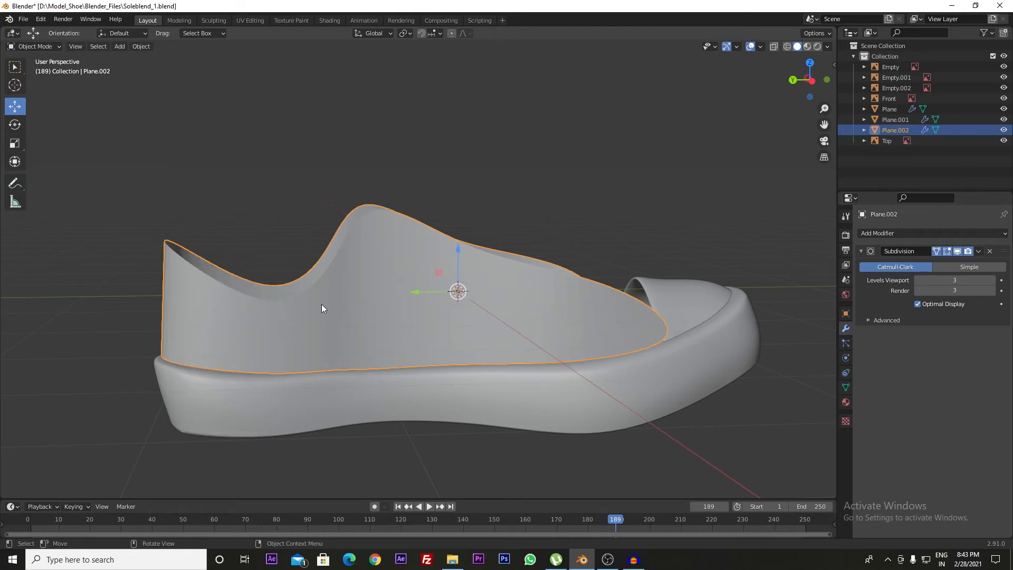
Step: Edit the side wall and add one centered horizontal loop cut running around its whole length
middle_drag(321, 304, 341, 390)
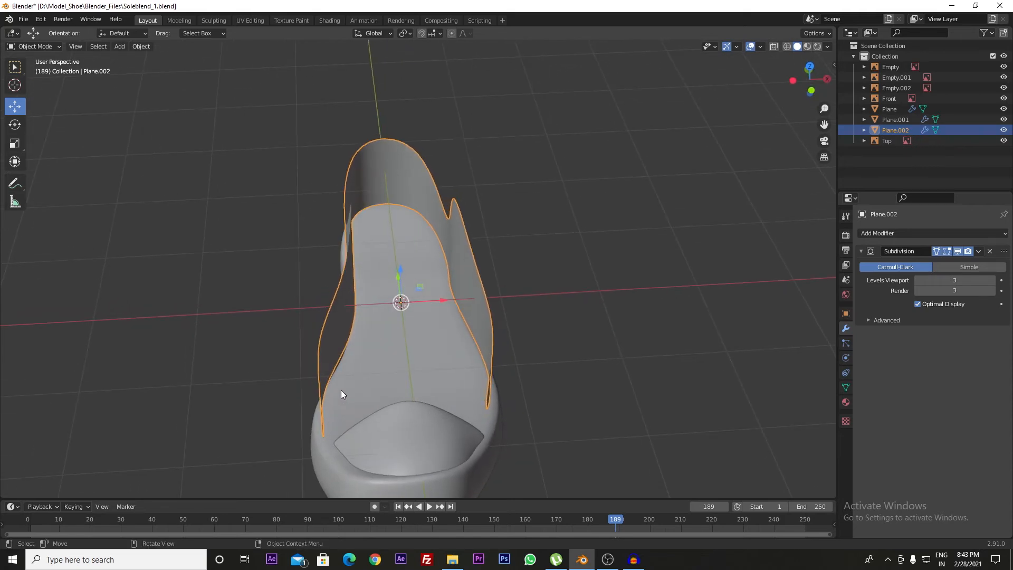
key(Tab)
middle_drag(342, 391, 384, 363)
scroll(344, 390, up, 3)
key(ctrl)
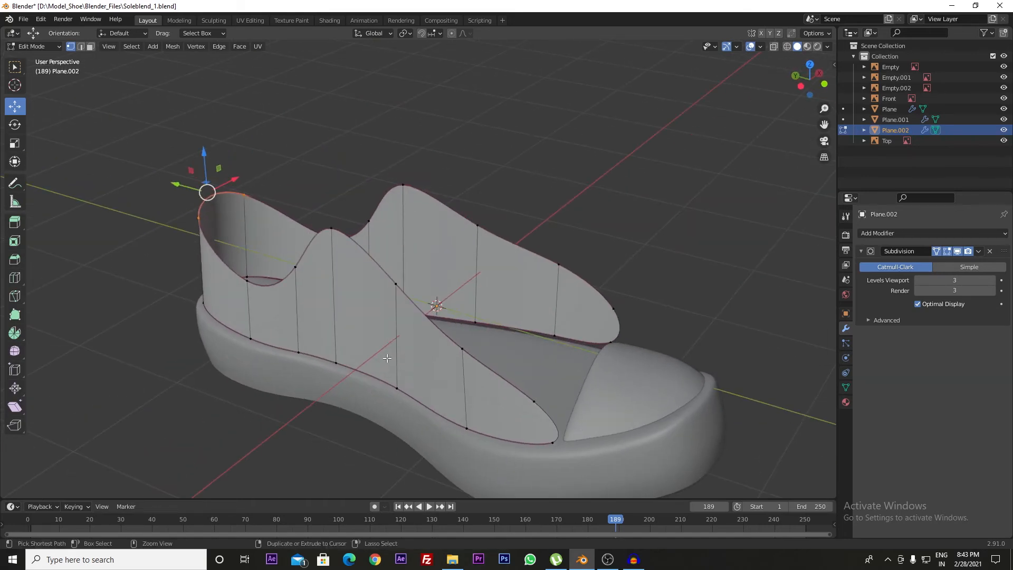
key(ctrl+r)
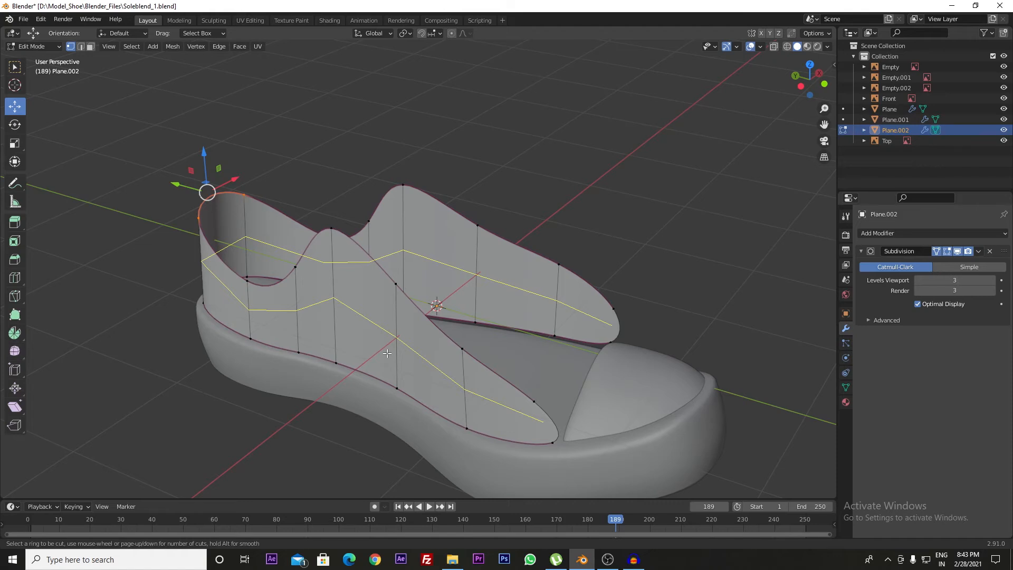
click(387, 353)
right_click(387, 353)
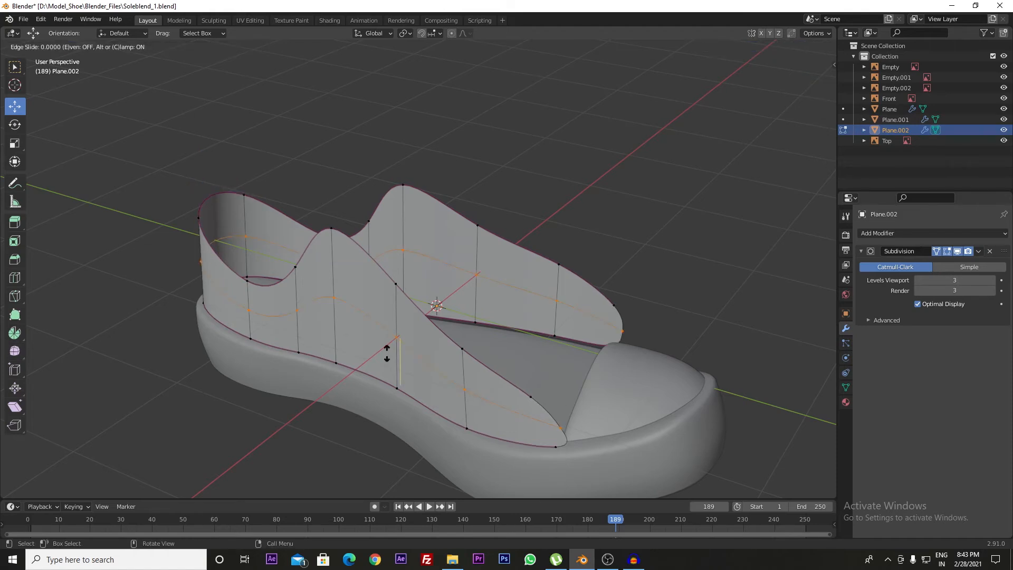
Step: Return to Object Mode and add a Solidify modifier to the side wall
middle_drag(445, 354, 375, 331)
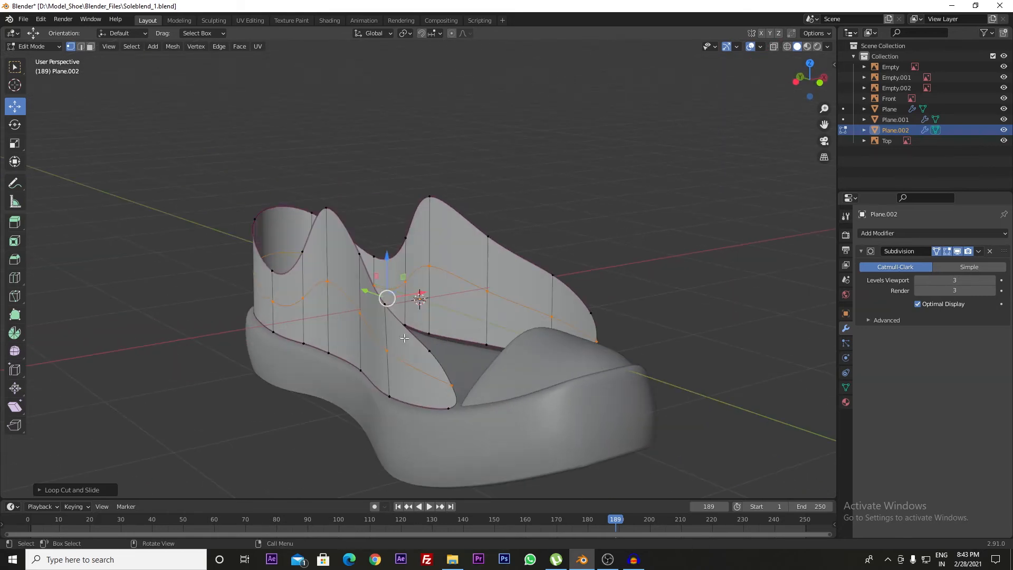
middle_drag(443, 339, 418, 393)
key(Tab)
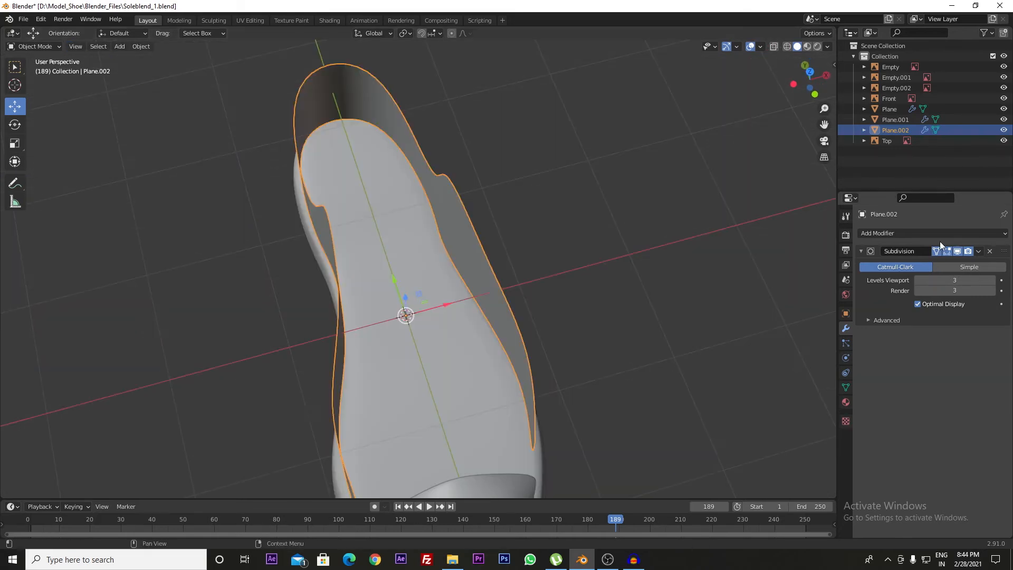
click(939, 232)
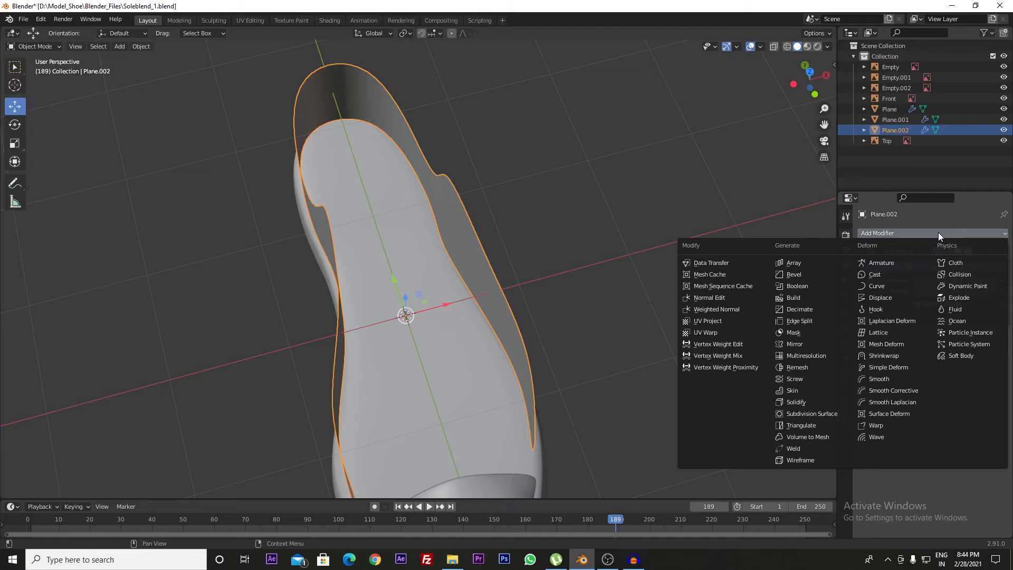
click(808, 403)
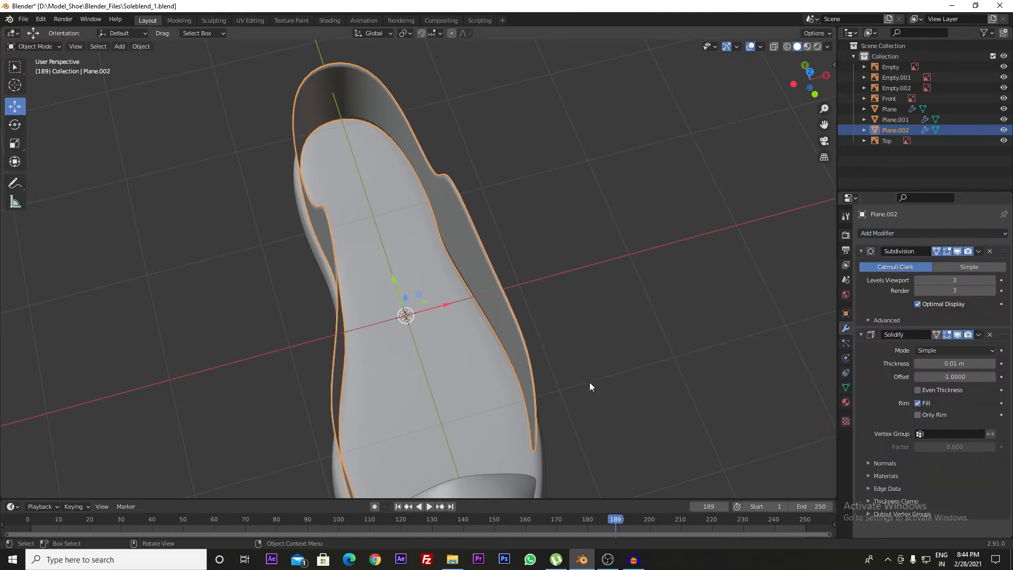
Step: Move the Subdivision modifier to the end of the side wall's stack, after Solidify, and clear the selection to inspect the rim
middle_drag(590, 382, 620, 342)
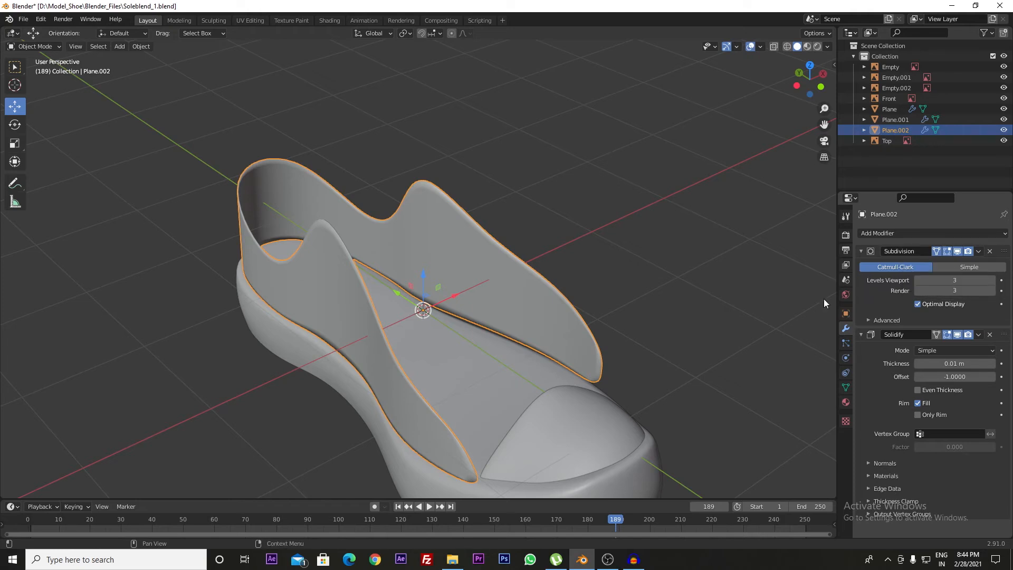
middle_drag(824, 298, 681, 308)
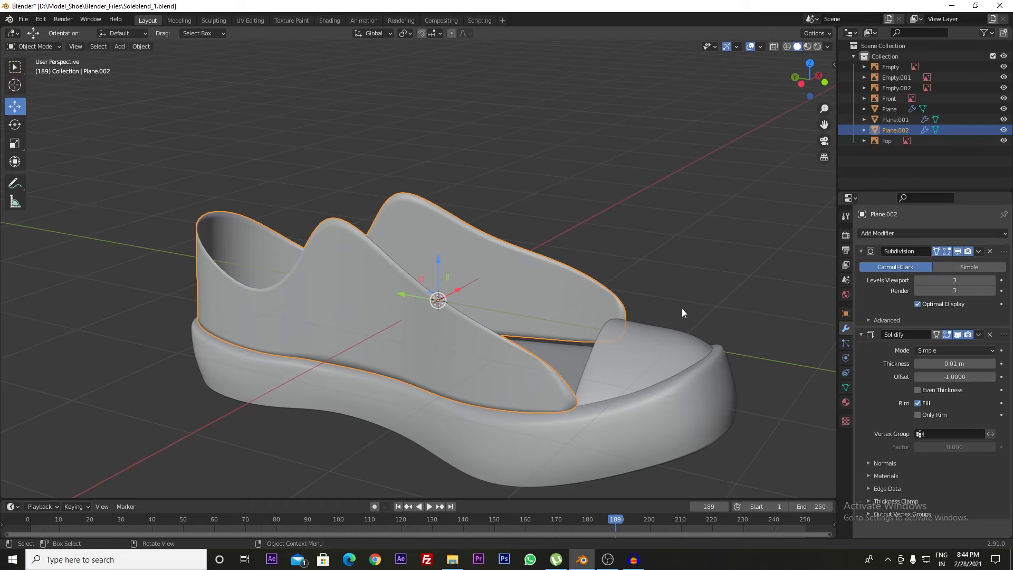
scroll(406, 306, up, 2)
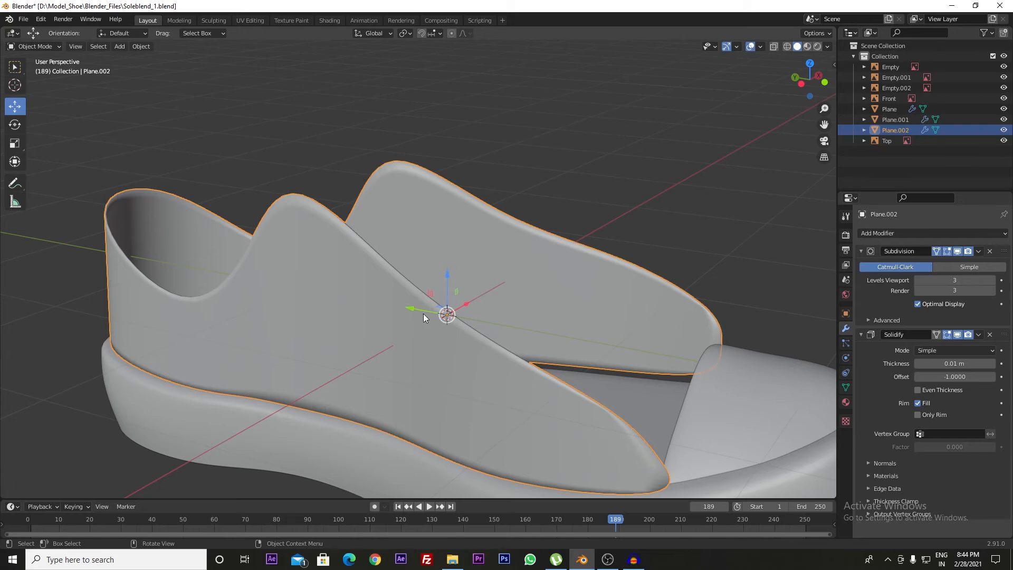
mouse_move(482, 365)
middle_down()
mouse_move(464, 351)
mouse_move(463, 362)
middle_up()
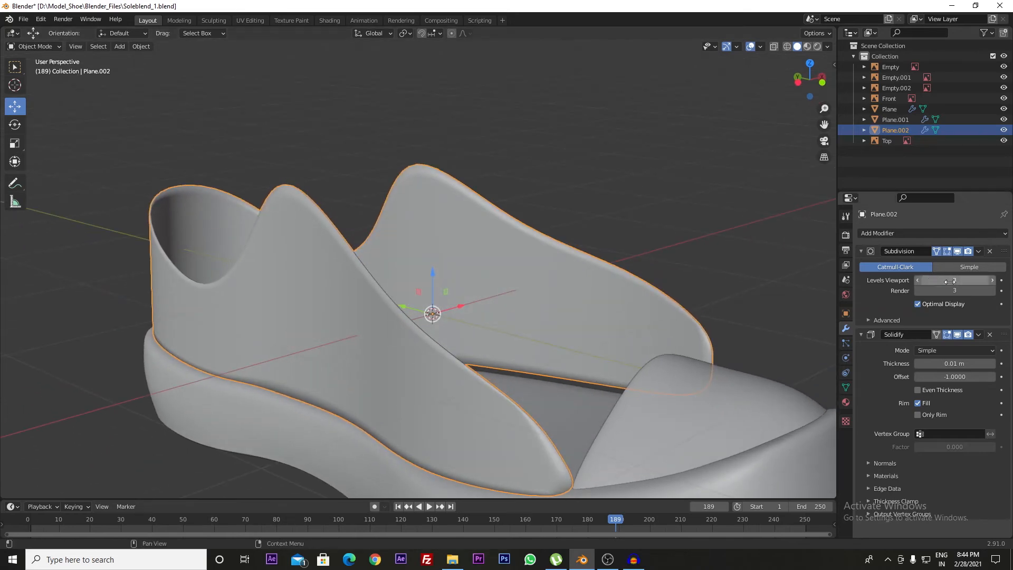
click(979, 251)
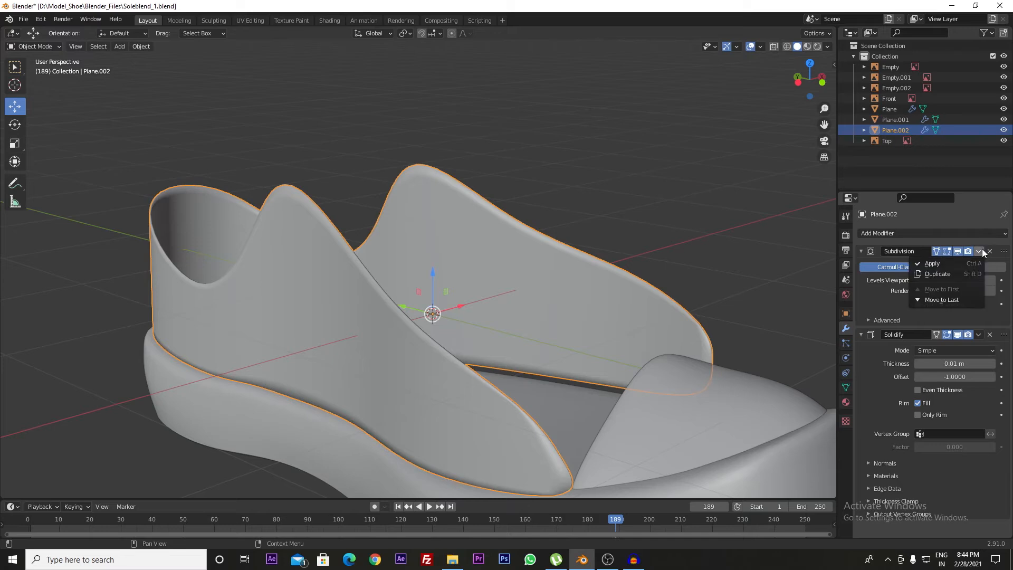
click(945, 299)
key(alt+a)
middle_drag(457, 315, 439, 346)
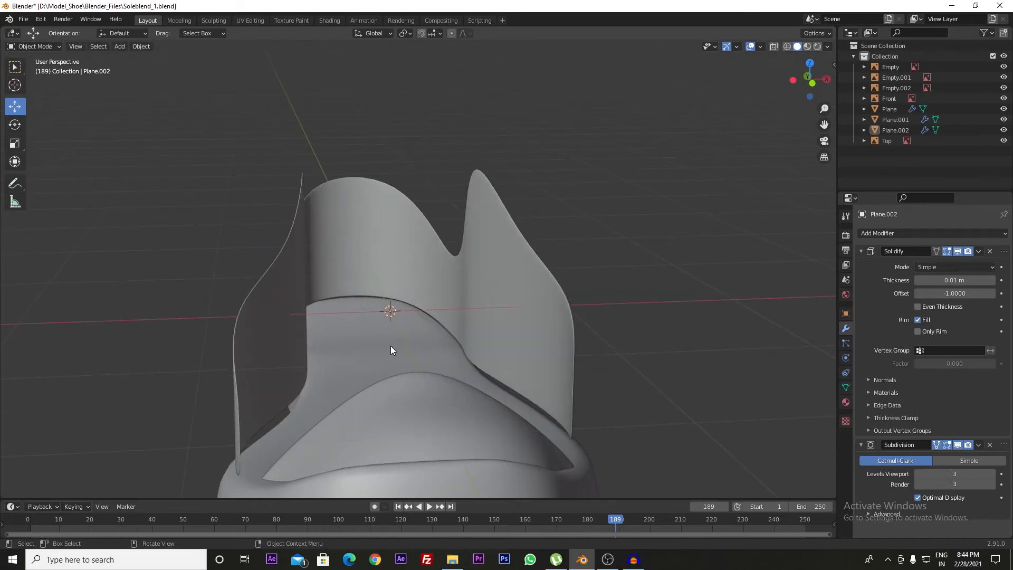
middle_drag(407, 336, 362, 344)
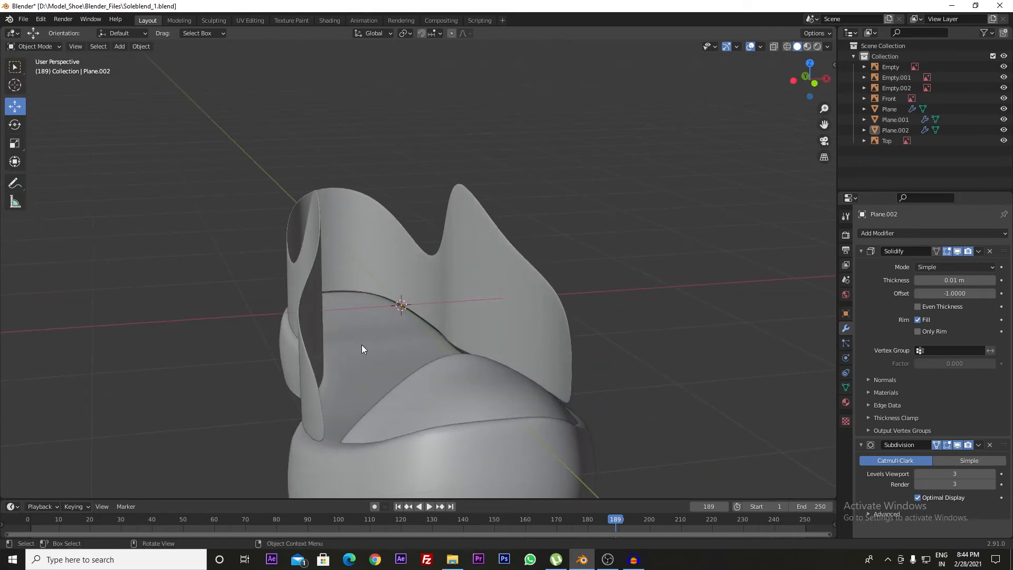
Step: Select the side wall and set its Solidify thickness to -0.07 m
click(476, 278)
mouse_move(954, 280)
mouse_down()
mouse_move(971, 280)
mouse_move(951, 280)
mouse_up()
click(757, 290)
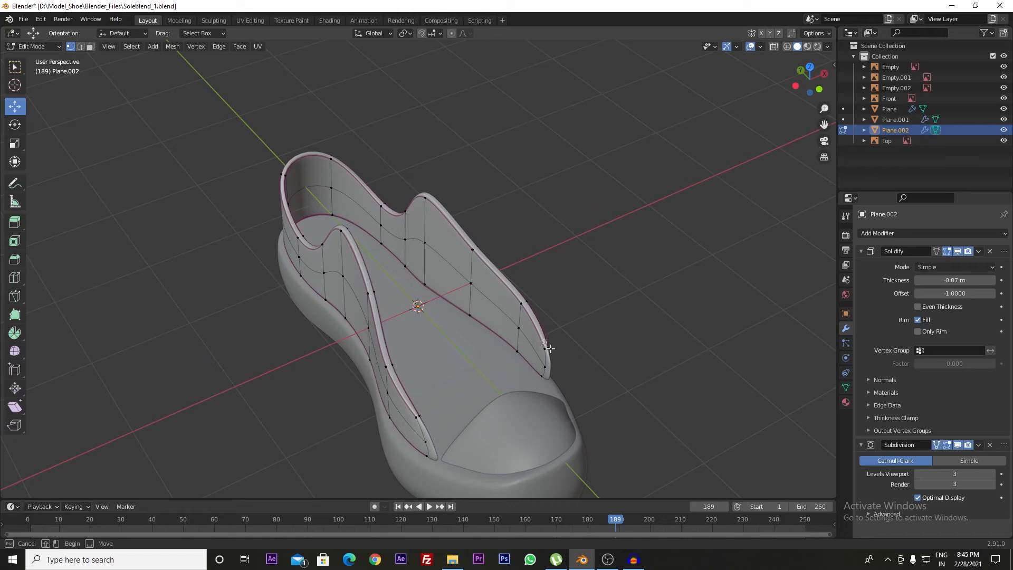
Step: In Edit Mode, select the upper vertex at both front ends of the wall and scale the pair toward each other
click(555, 358)
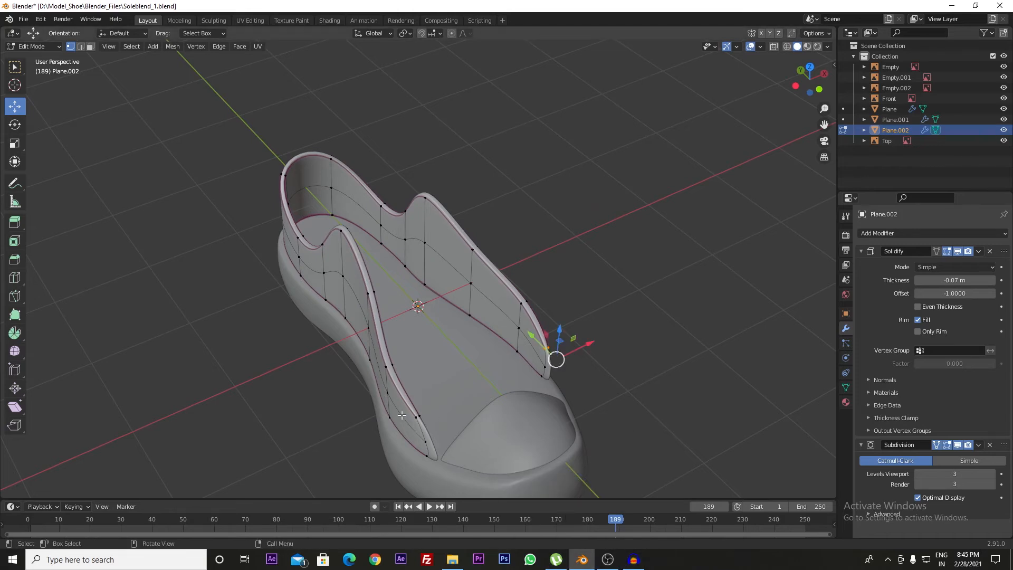
drag(398, 407, 426, 420)
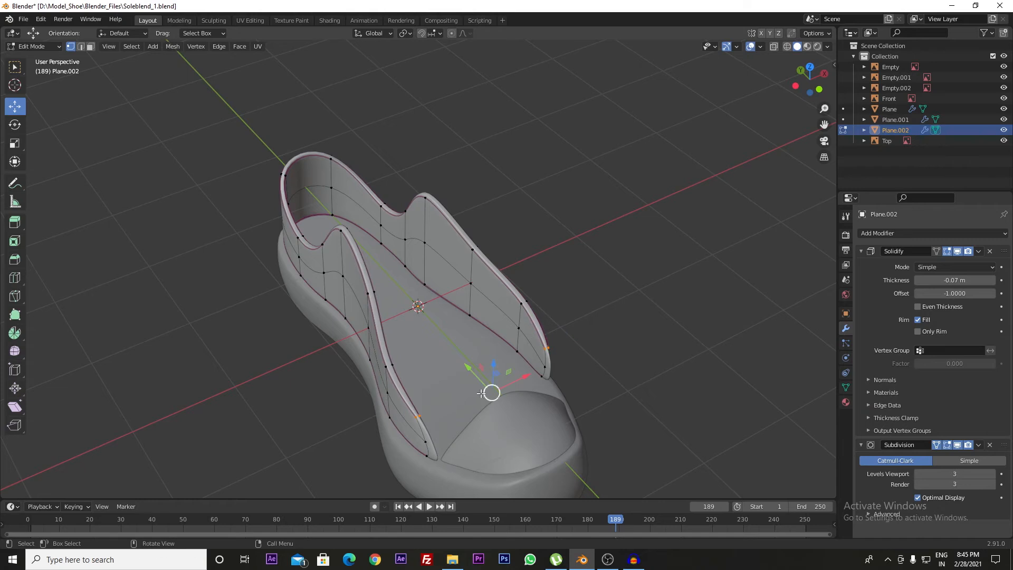
key(s)
click(488, 396)
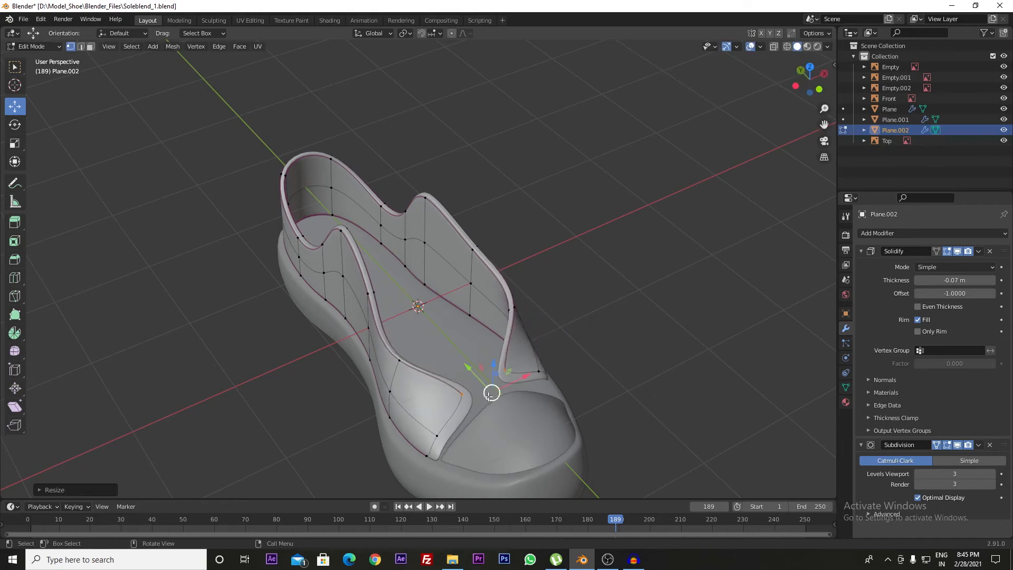
Step: In wireframe shading, select the second pair of upper rim vertices behind the front ends and scale them inward toward the shoe's centre line
drag(392, 351, 411, 370)
middle_drag(433, 367, 501, 351)
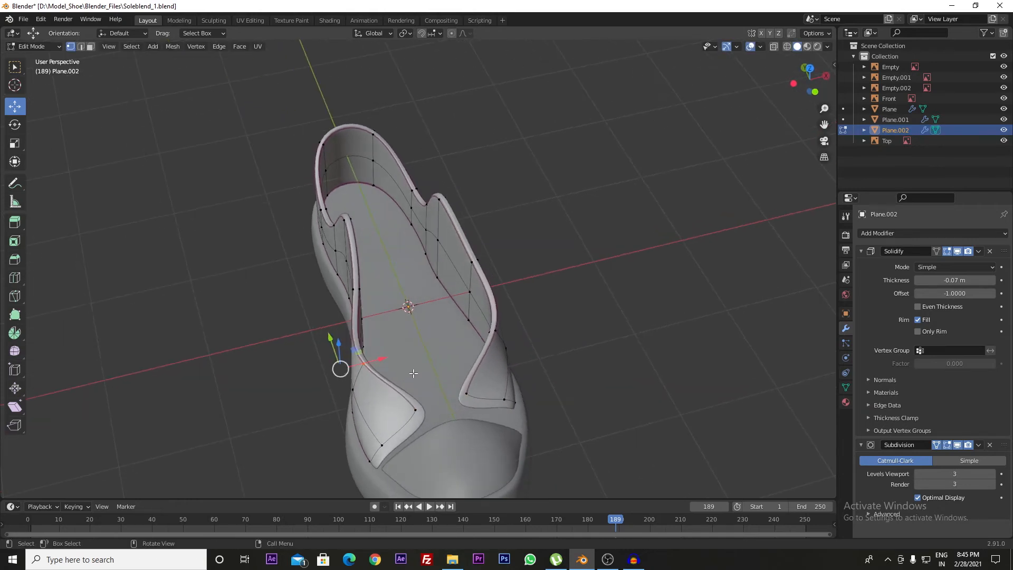
key(z)
click(417, 349)
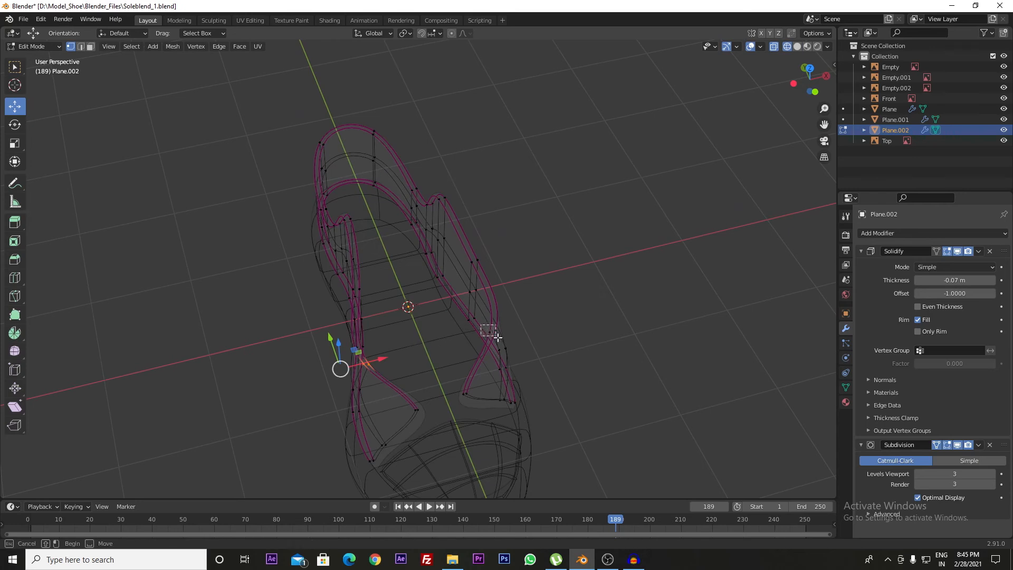
shift+click(493, 330)
key(s)
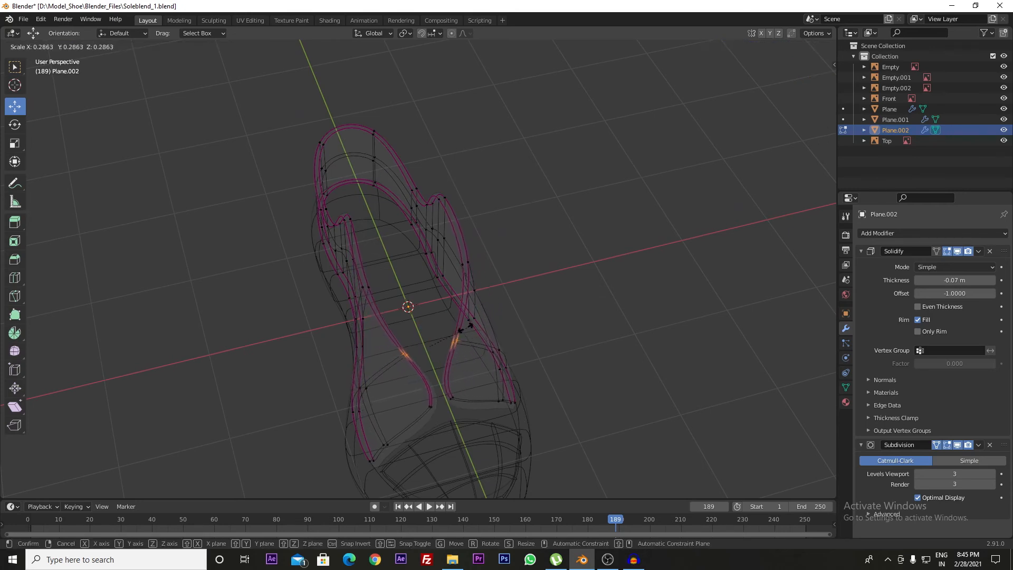
click(458, 327)
Step: Rescale the frontmost pair of upper rim vertices so the wall's two front ends sit farther apart
drag(427, 389, 469, 422)
key(s)
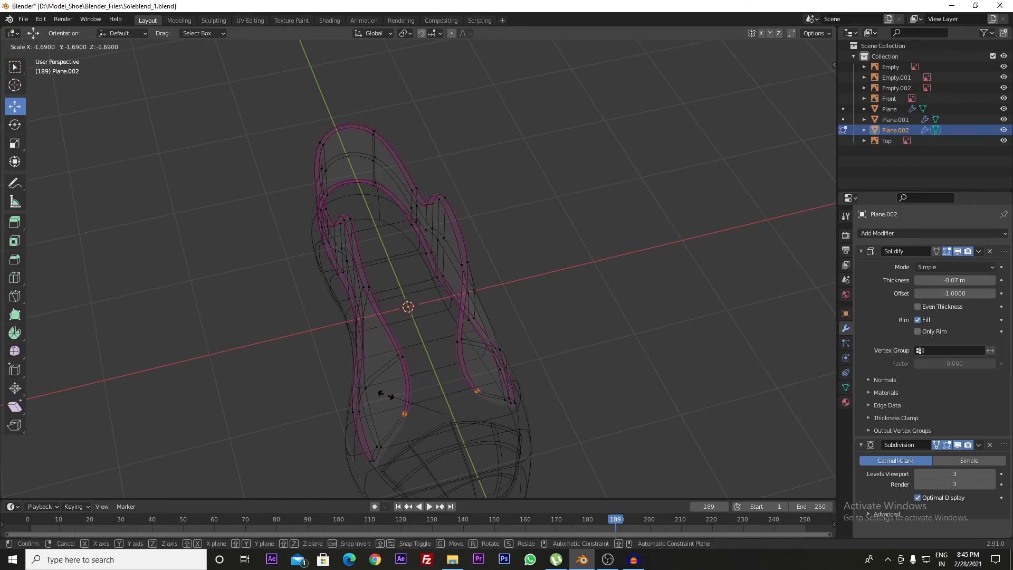
click(380, 398)
Step: Scale the remaining rim vertex pairs inward, at mid-length and at the two side peaks, to narrow the shoe's opening
drag(391, 335, 409, 367)
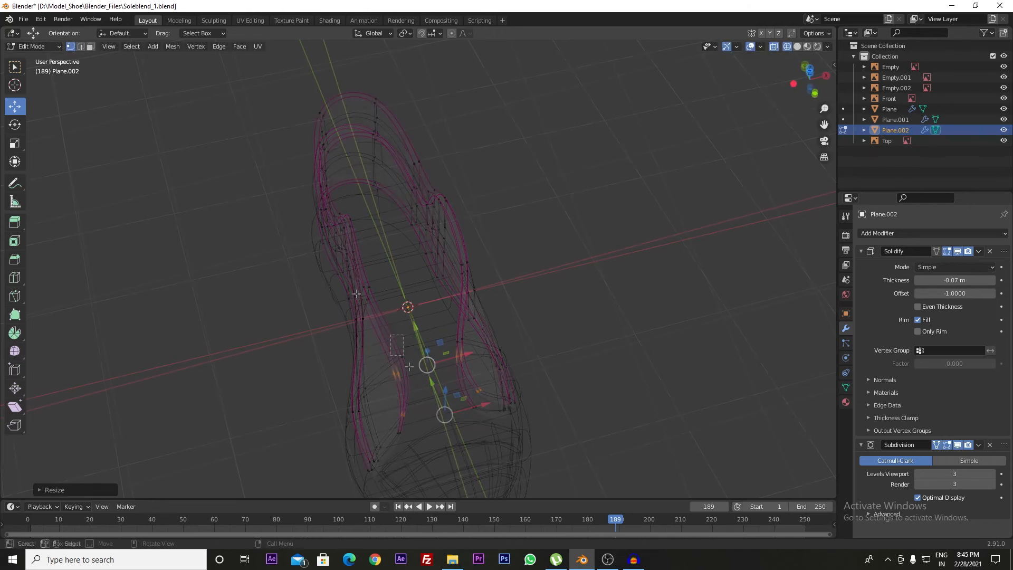
drag(355, 292, 374, 311)
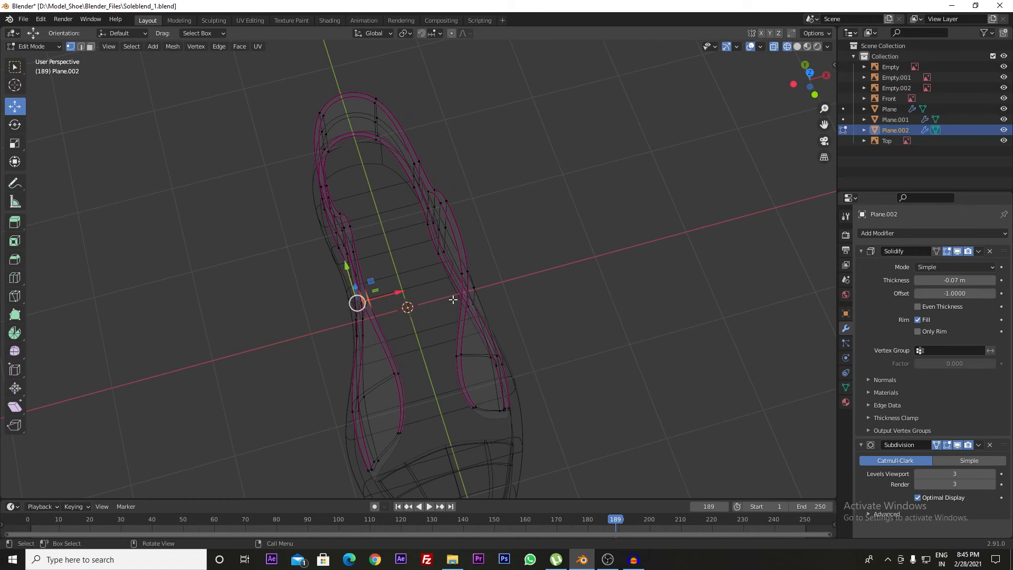
middle_drag(452, 299, 455, 264)
shift+drag(455, 264, 476, 281)
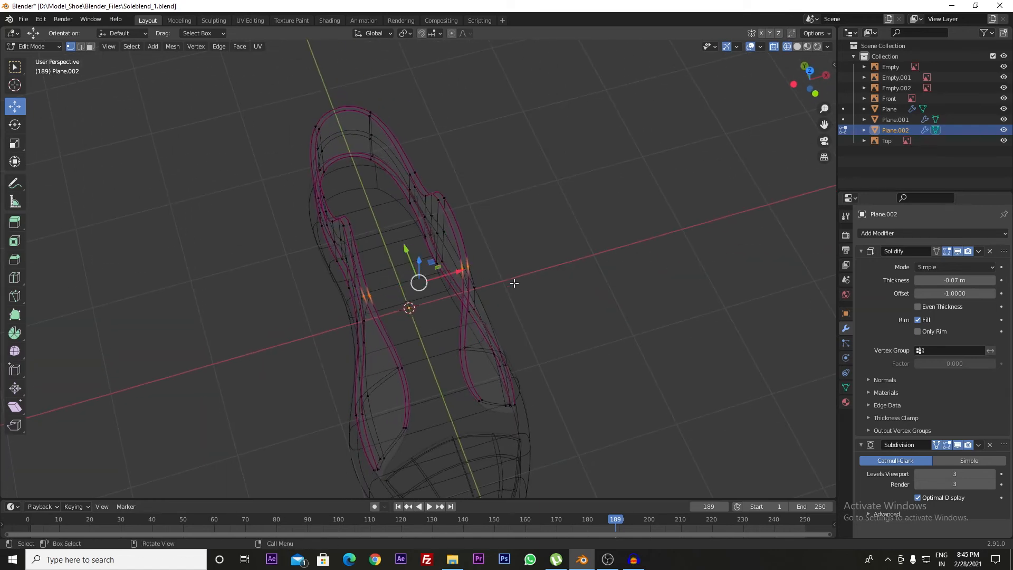
key(s)
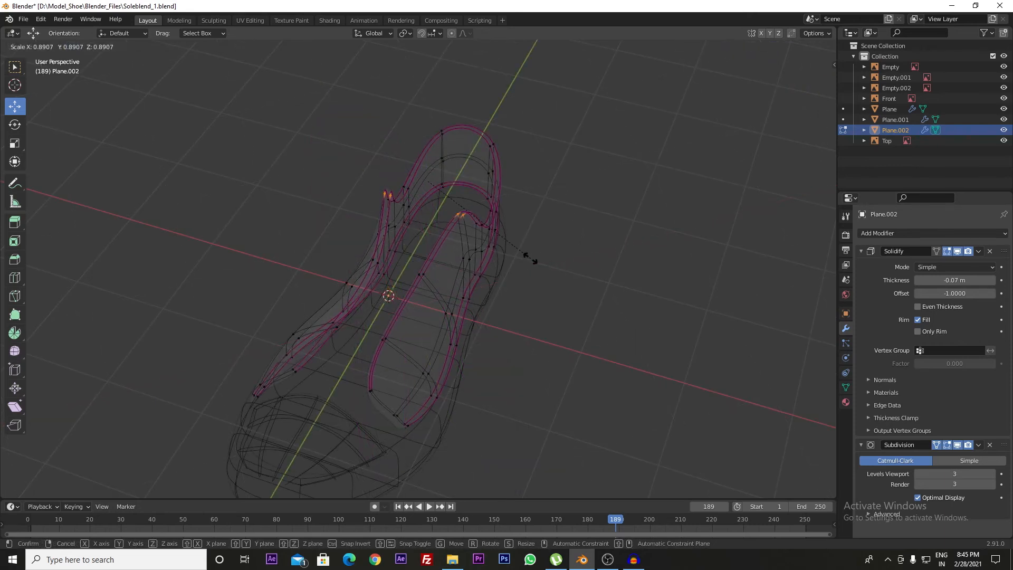
click(530, 259)
Step: Switch back to solid shading and Object Mode, then inspect the reshaped wall from the side
key(z)
click(625, 255)
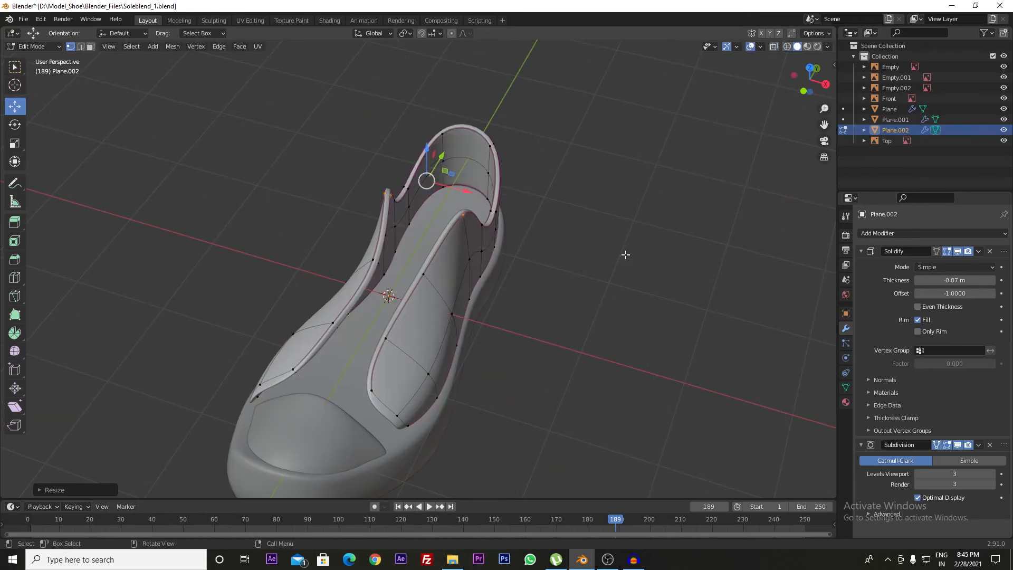
key(Tab)
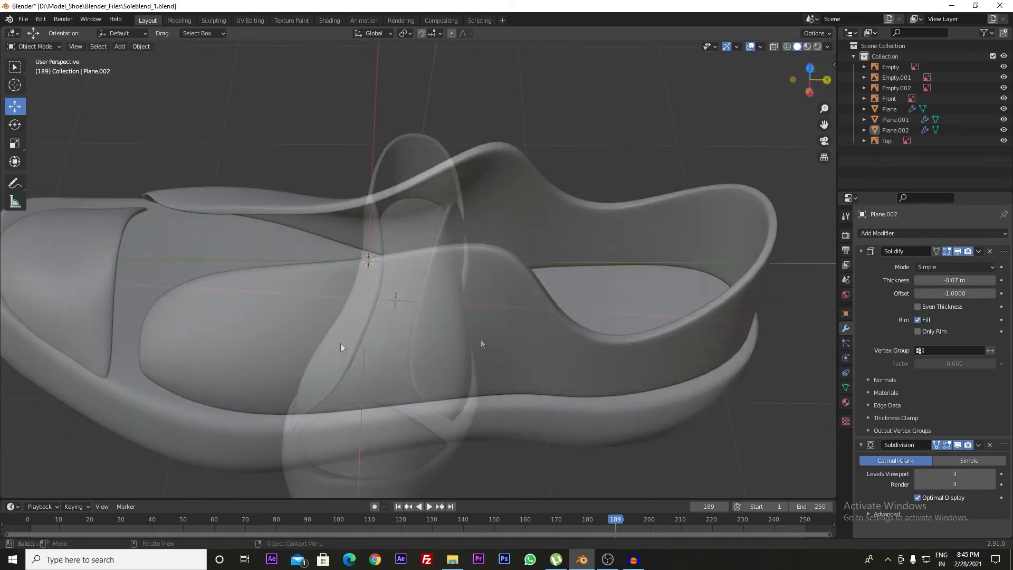
scroll(371, 362, up, 4)
scroll(354, 385, down, 2)
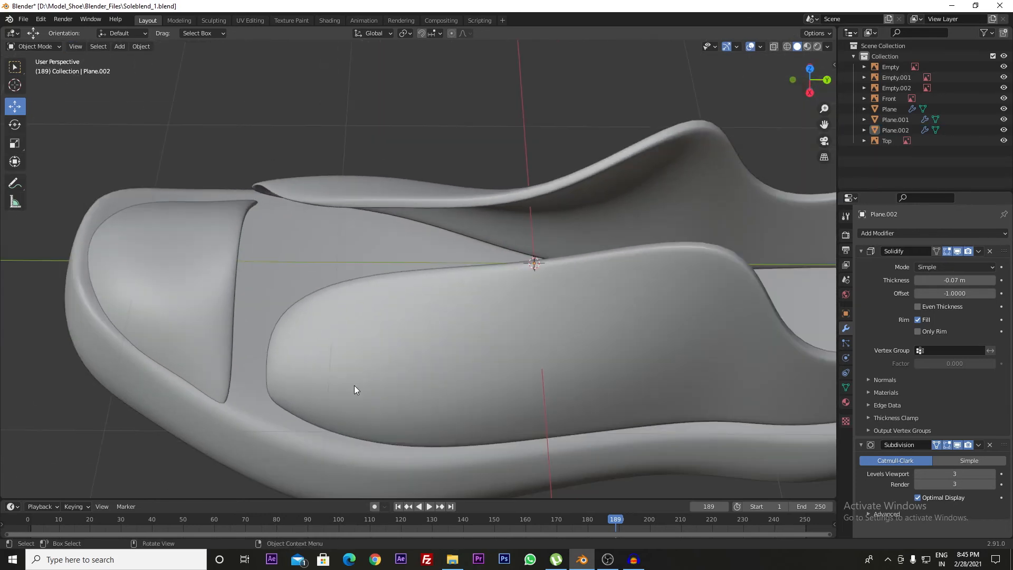
Step: Edit the side wall and move the front-end vertex column of one side forward along Y to meet the toe cap
click(336, 378)
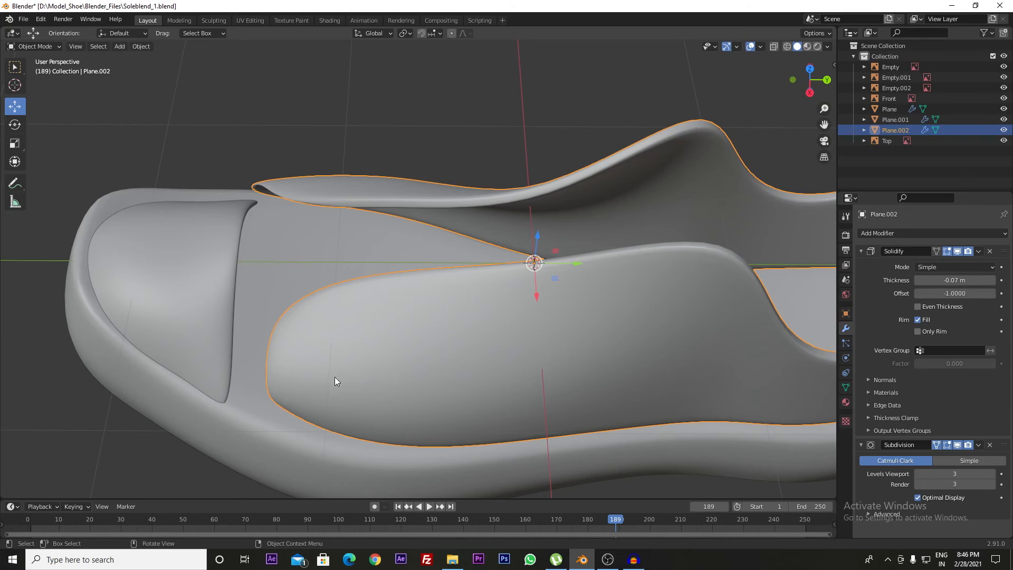
middle_drag(335, 377, 300, 341)
key(Tab)
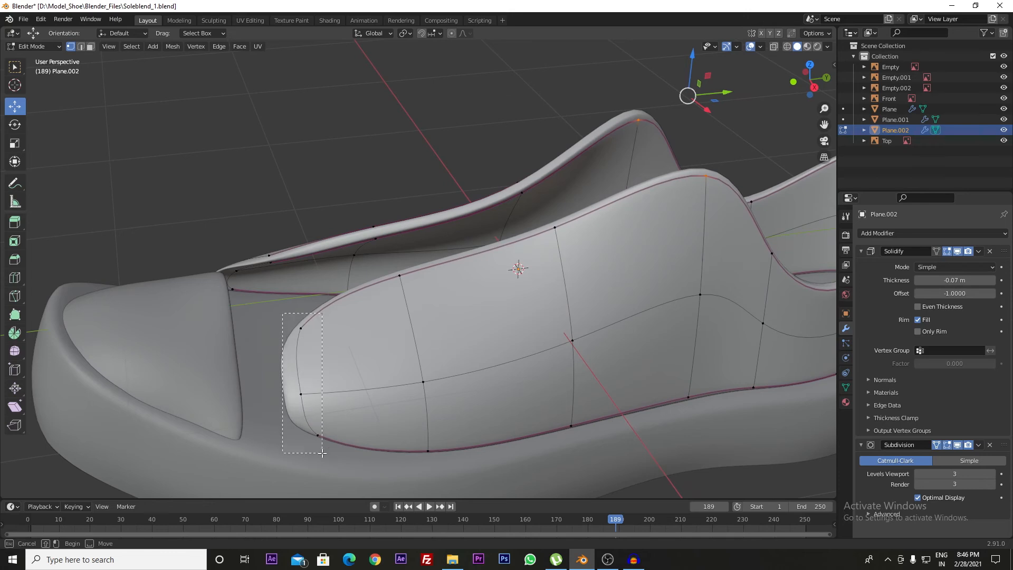
middle_drag(321, 449, 348, 388)
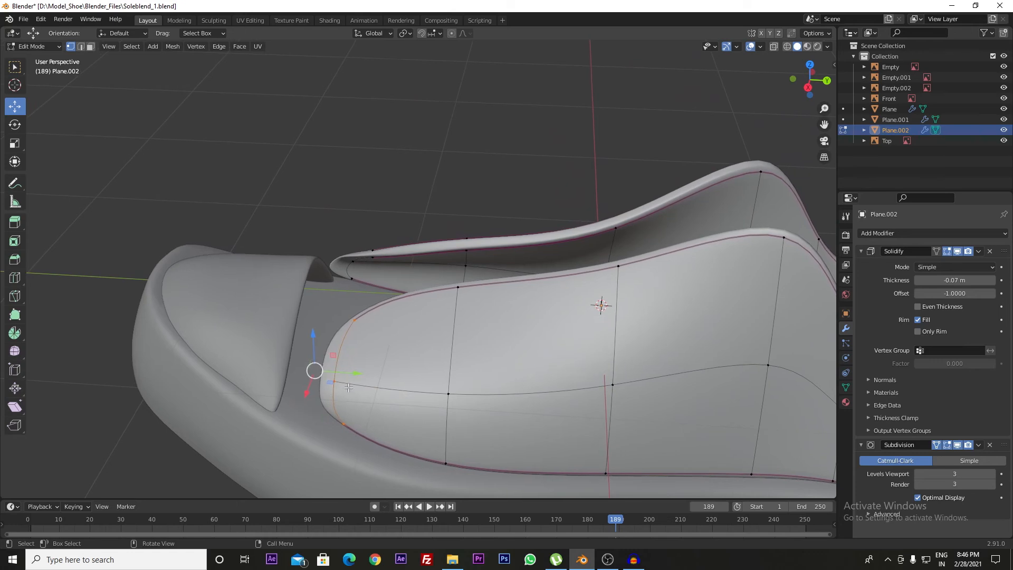
drag(359, 373, 287, 386)
click(172, 330)
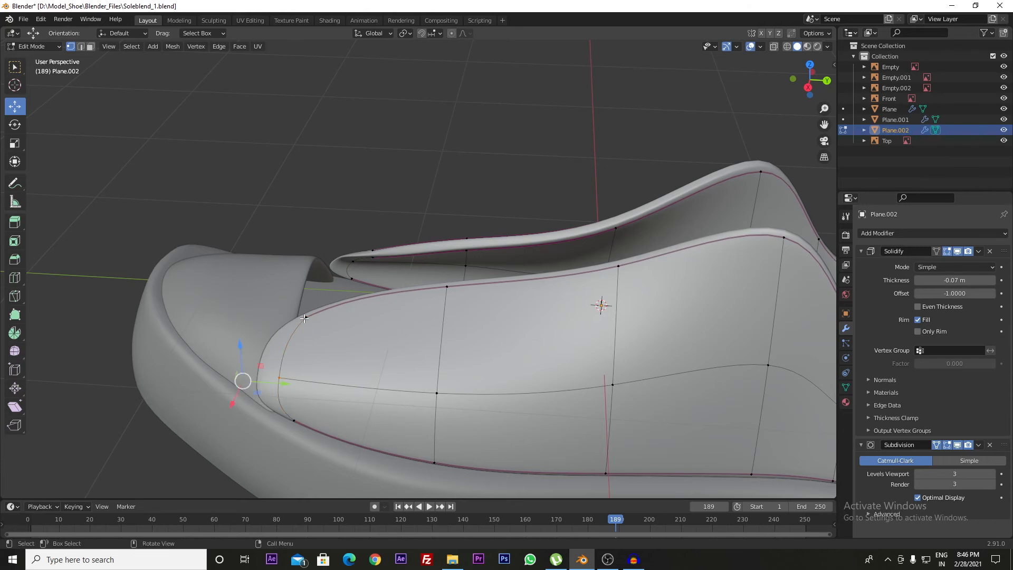
shift+drag(299, 313, 407, 356)
Step: Select the upper front-end vertices on the opposite side of the wall and shift them slightly toward the heel along Y
middle_drag(407, 355, 601, 344)
drag(591, 359, 533, 308)
drag(613, 332, 611, 348)
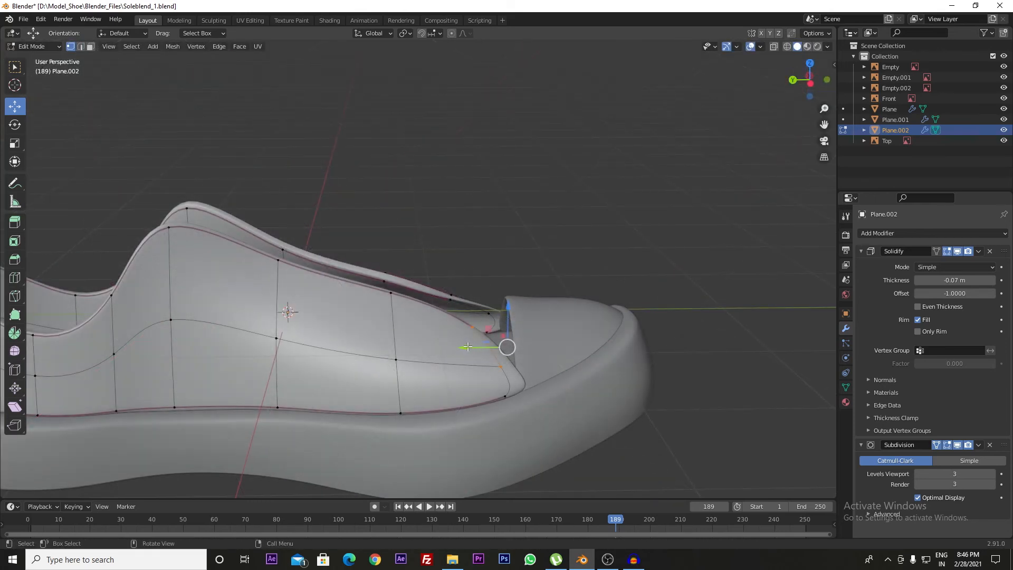
drag(468, 347, 453, 347)
Step: Select that side's whole front-end vertex column and nudge it toward the toe along Y and slightly inward along X
drag(525, 412, 437, 317)
middle_drag(437, 316, 468, 399)
drag(528, 442, 454, 340)
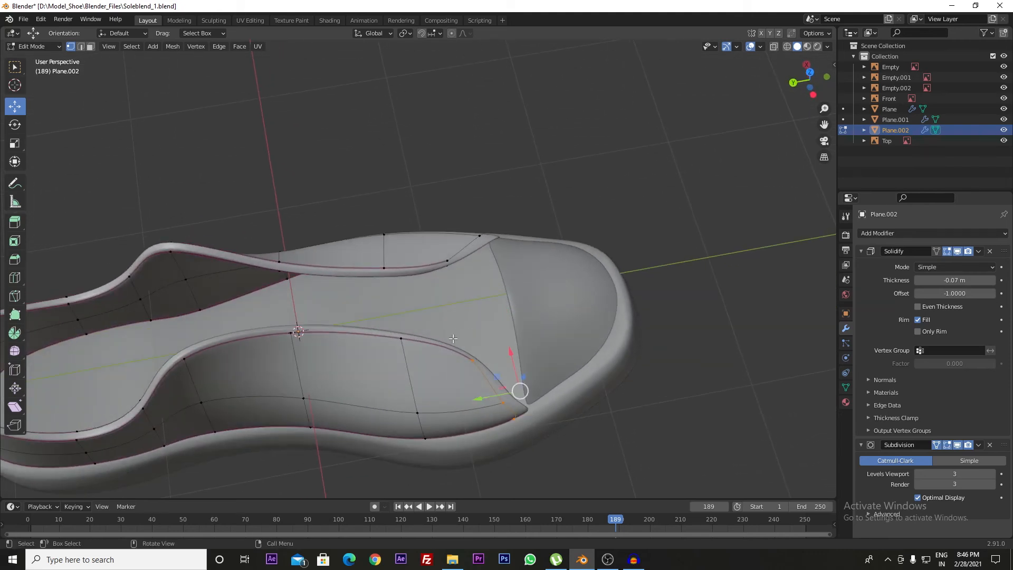
drag(482, 399, 489, 399)
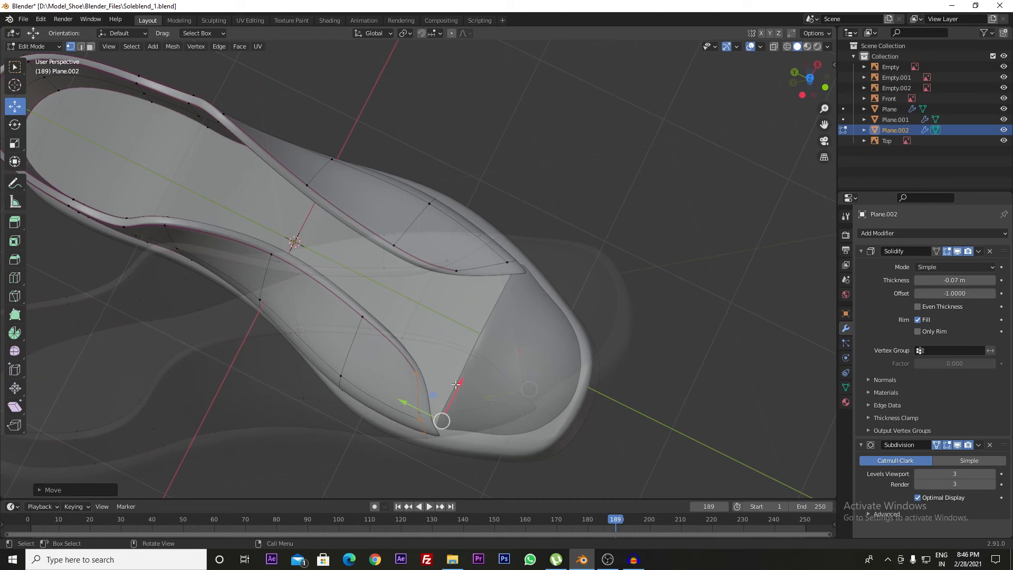
drag(456, 384, 460, 381)
drag(459, 382, 460, 381)
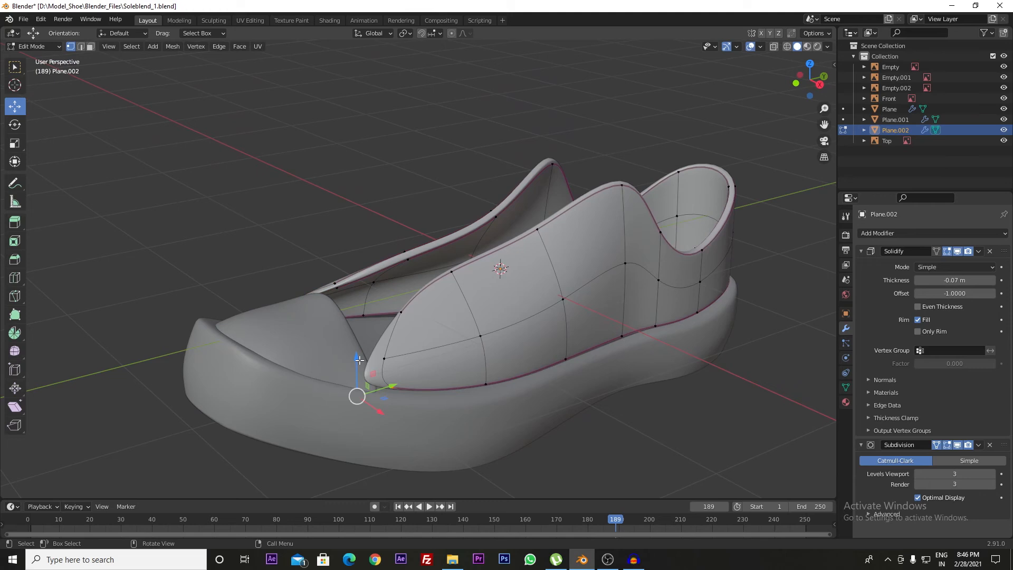
Step: On the first side, raise the lower front-tip vertices slightly and shift the tip outward along X to follow the sole's rim
drag(359, 359, 359, 356)
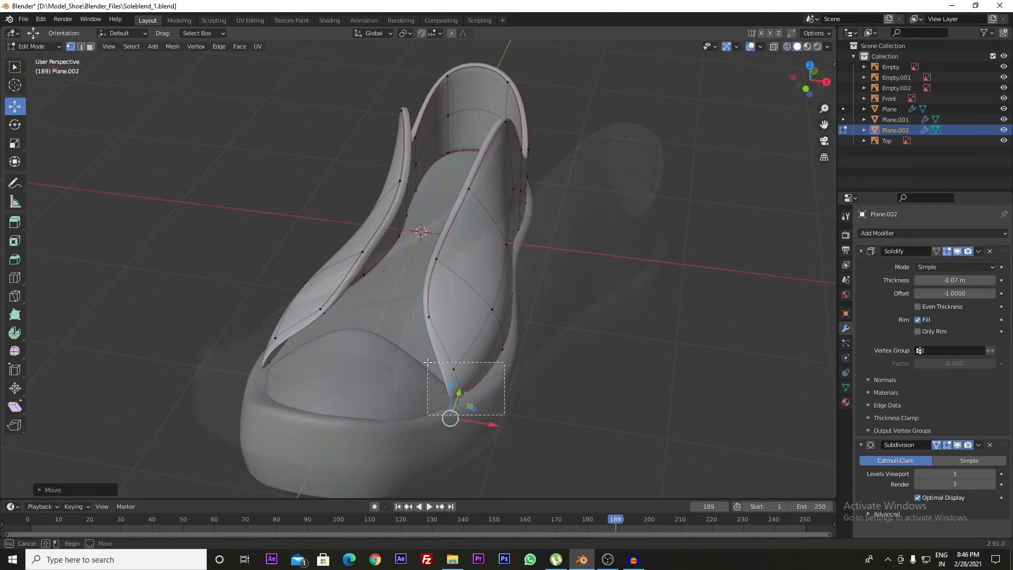
drag(427, 363, 428, 362)
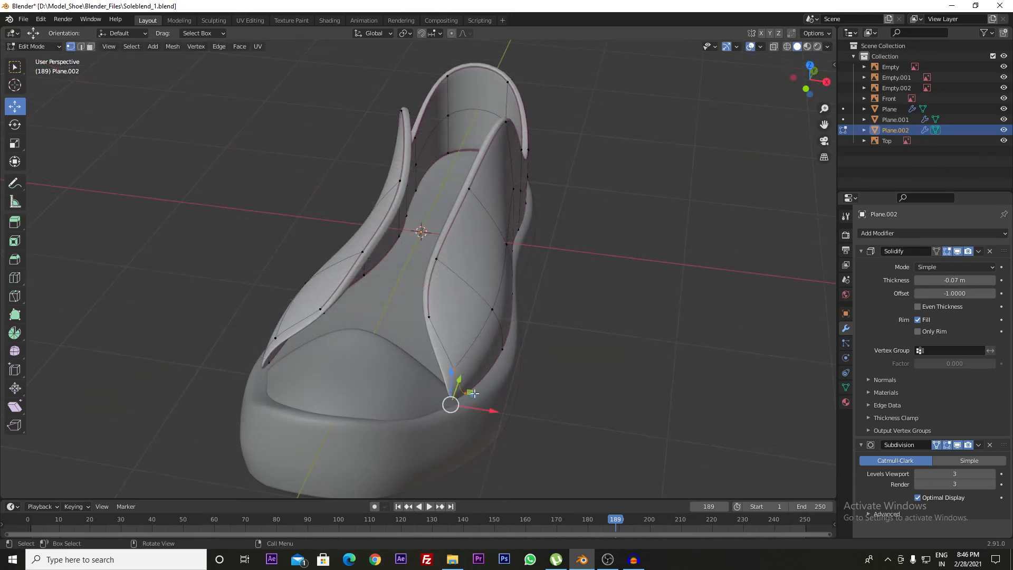
drag(491, 409, 501, 410)
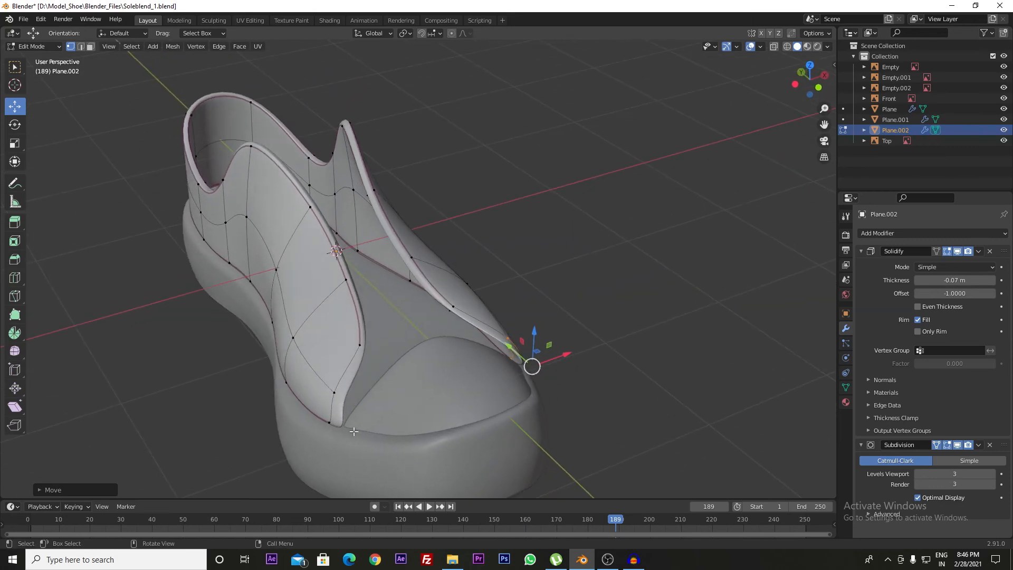
Step: Select the lower front-tip vertices on the opposite side and move them slightly forward along Y to close against the toe cap
drag(351, 436, 312, 376)
drag(331, 412, 323, 419)
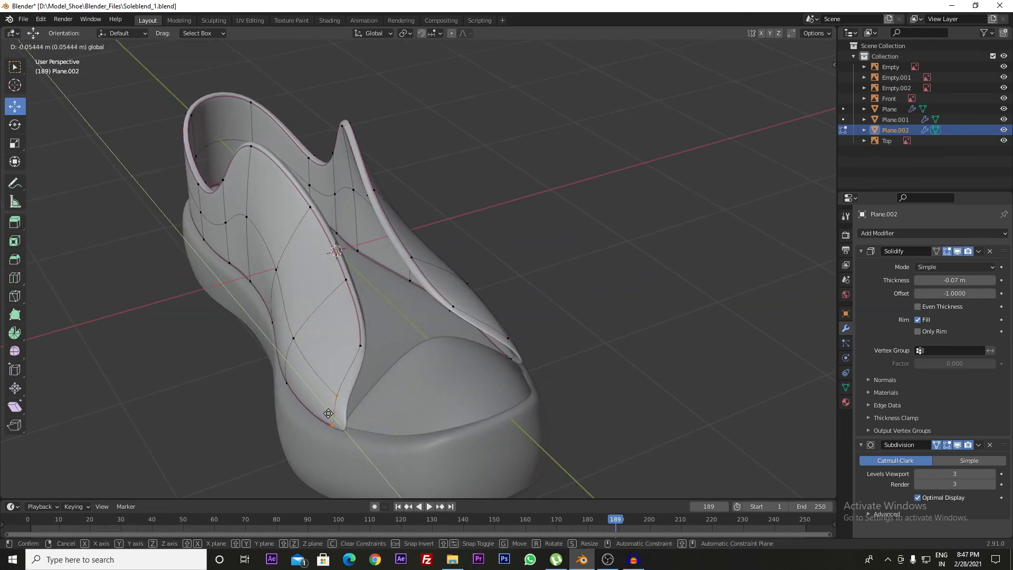
drag(323, 419, 323, 419)
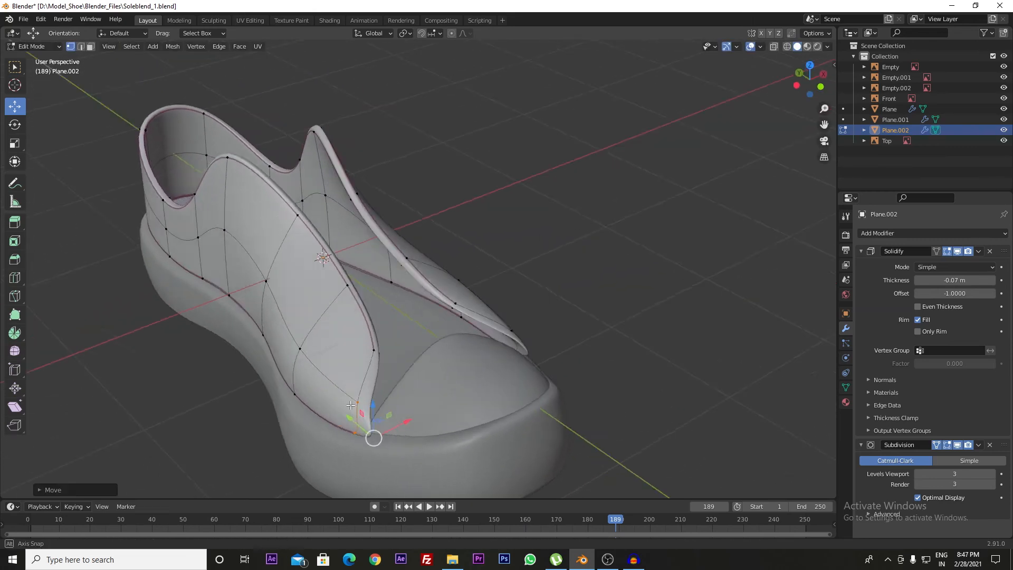
Step: Shift the mid-height front-end vertex of the first side slightly to refine its curve by the toe cap, and return to Object Mode
drag(363, 383, 374, 391)
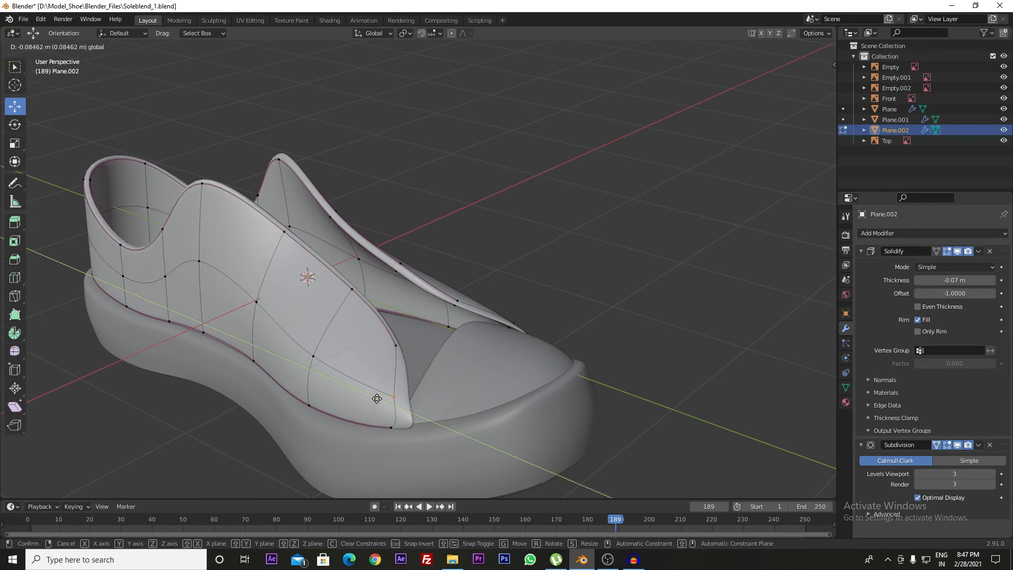
drag(377, 399, 380, 401)
middle_drag(423, 390, 377, 403)
key(Tab)
scroll(378, 401, down, 2)
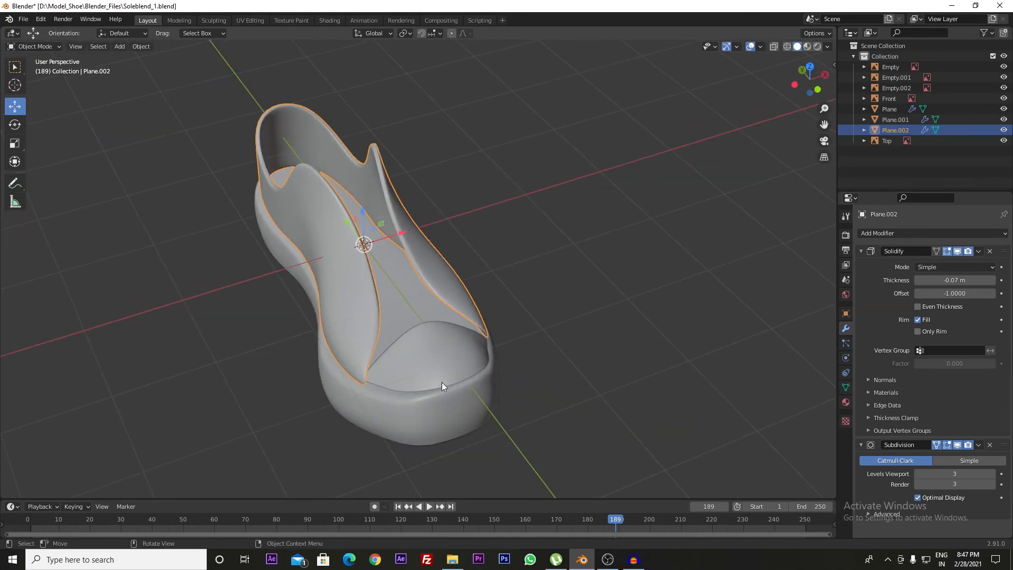
click(537, 343)
Step: Edit the upper's mesh again and move the first side's mid-height vertex at the shoe's waist slightly outward along X
mouse_move(439, 375)
middle_down()
mouse_move(249, 359)
mouse_move(403, 388)
mouse_move(511, 379)
mouse_move(496, 347)
mouse_move(433, 361)
middle_up()
scroll(353, 363, up, 4)
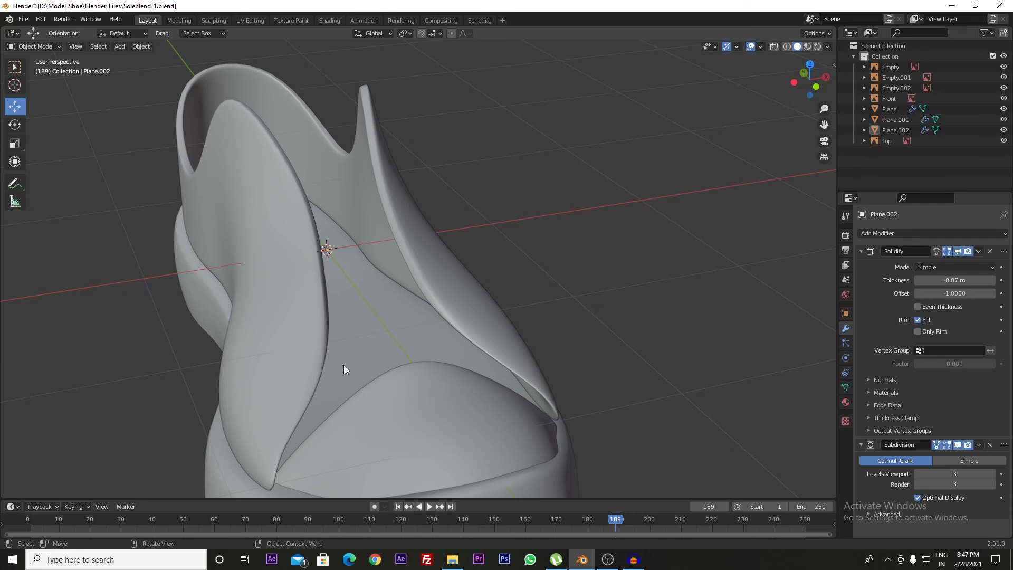
scroll(317, 364, down, 5)
middle_drag(303, 363, 346, 361)
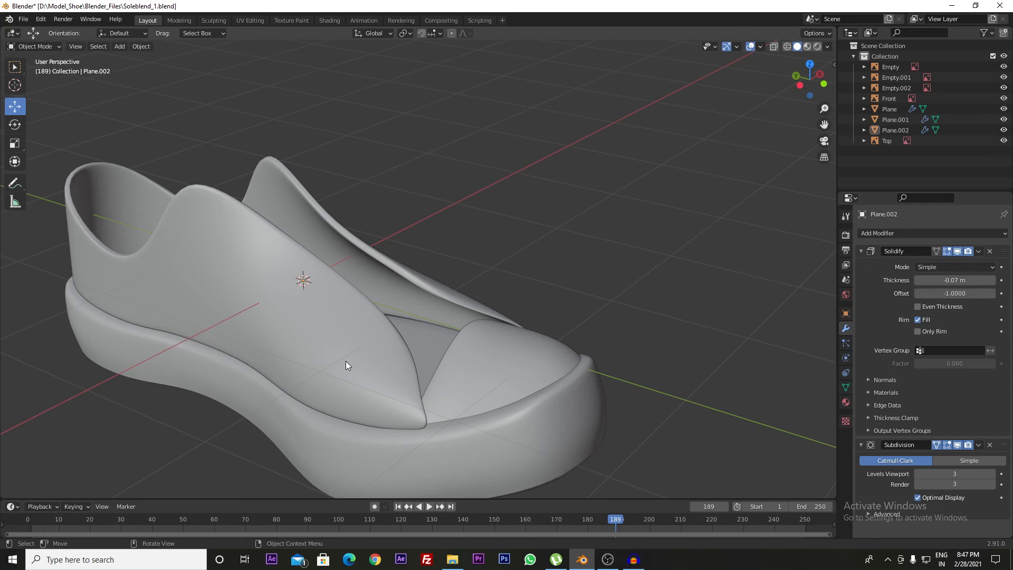
click(334, 344)
key(Tab)
scroll(322, 346, up, 3)
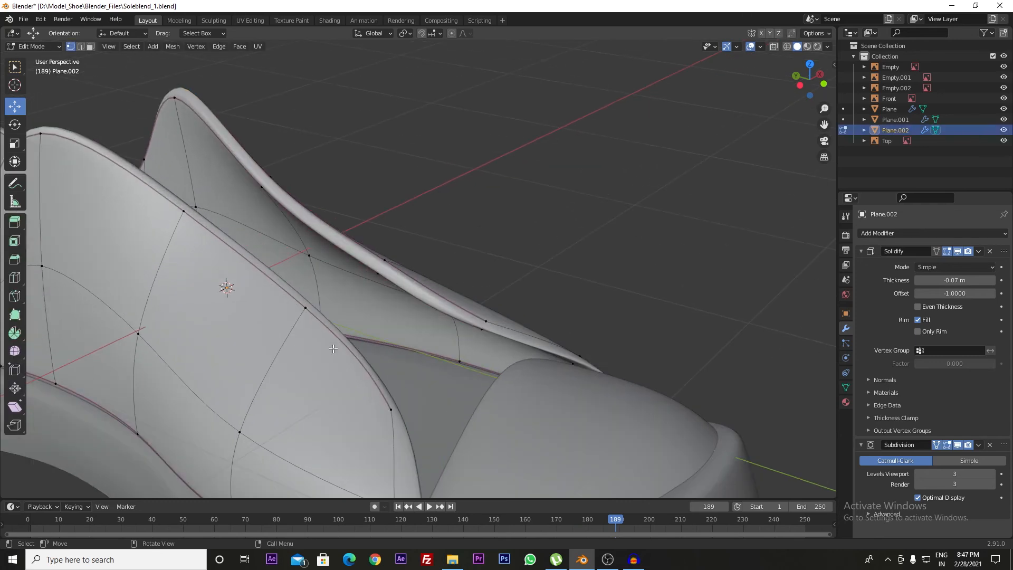
middle_drag(313, 349, 239, 322)
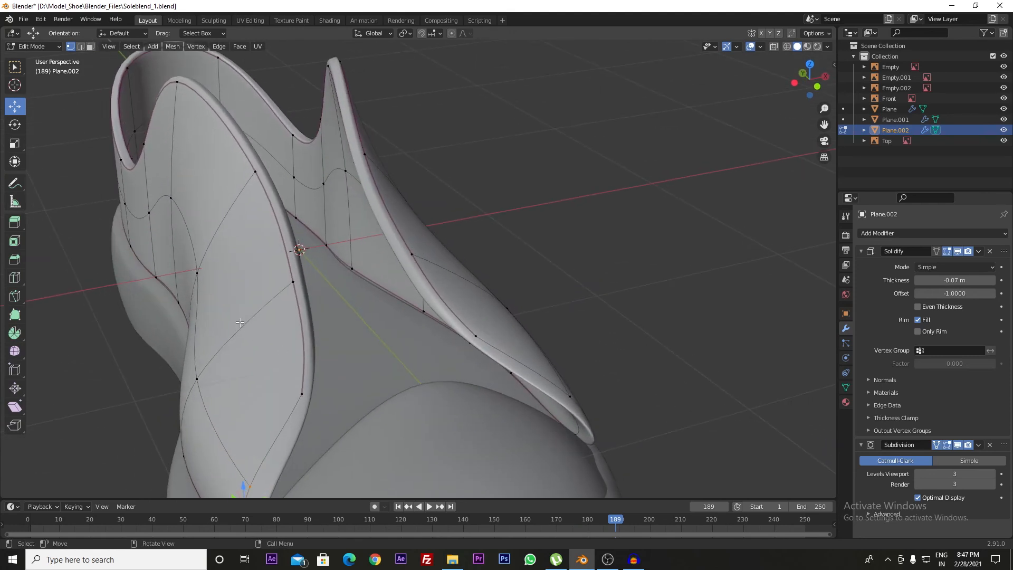
click(193, 275)
middle_drag(408, 277, 78, 207)
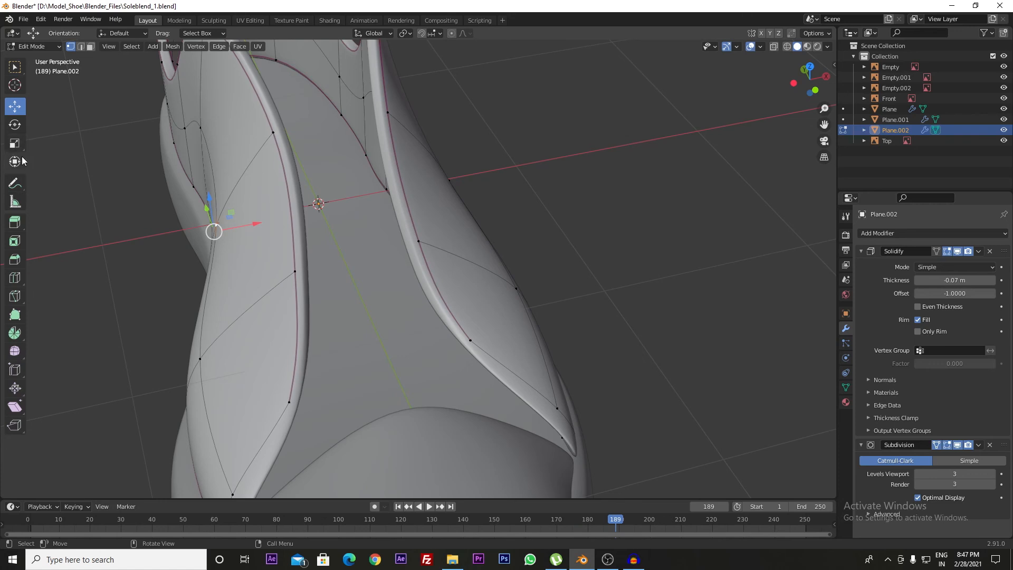
key(s)
click(358, 294)
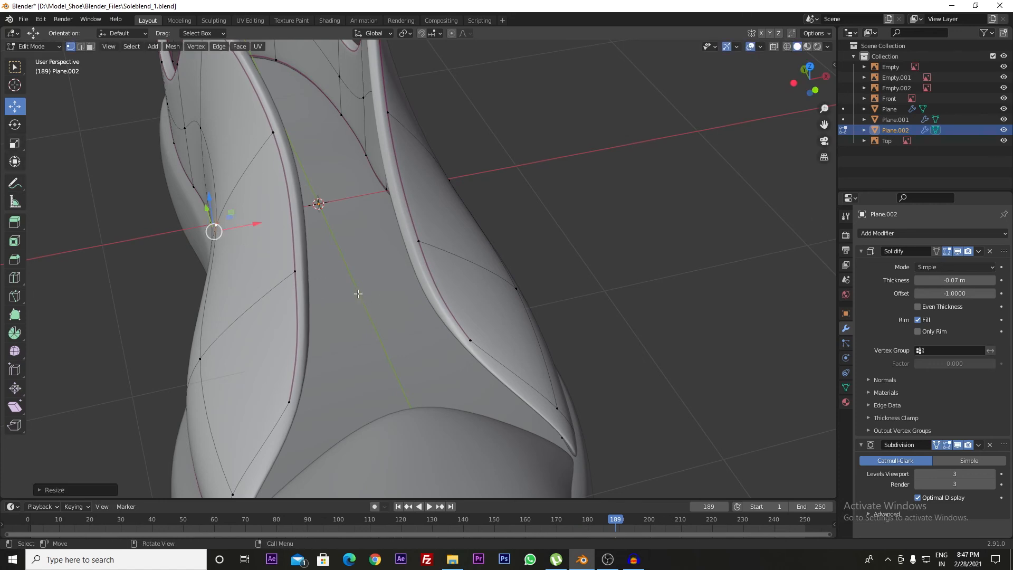
key(g)
click(239, 224)
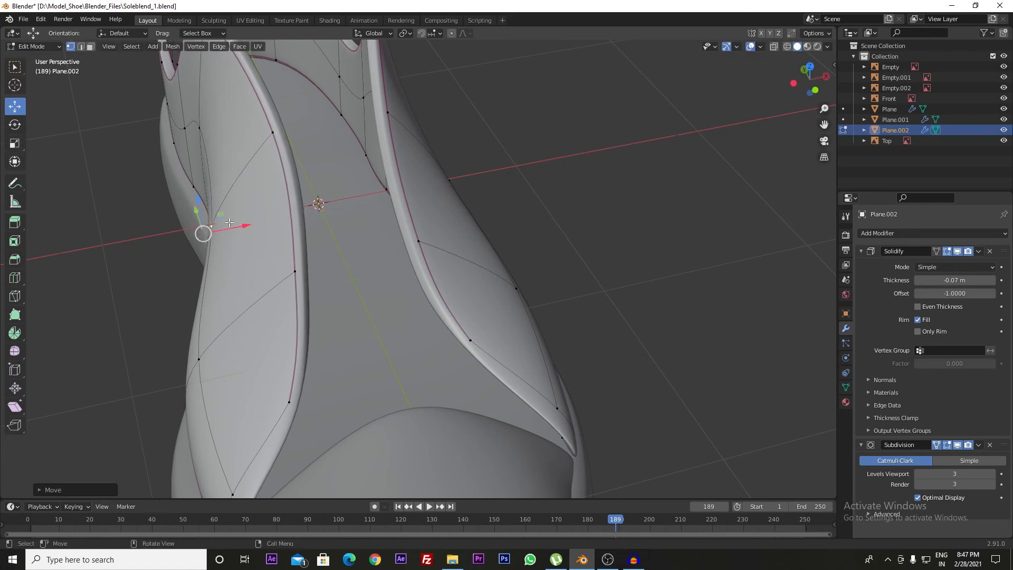
Step: Select the neighbouring mid-height vertex toward the heel on the same side and nudge it slightly outward along X
middle_drag(239, 224, 246, 222)
scroll(194, 194, down, 4)
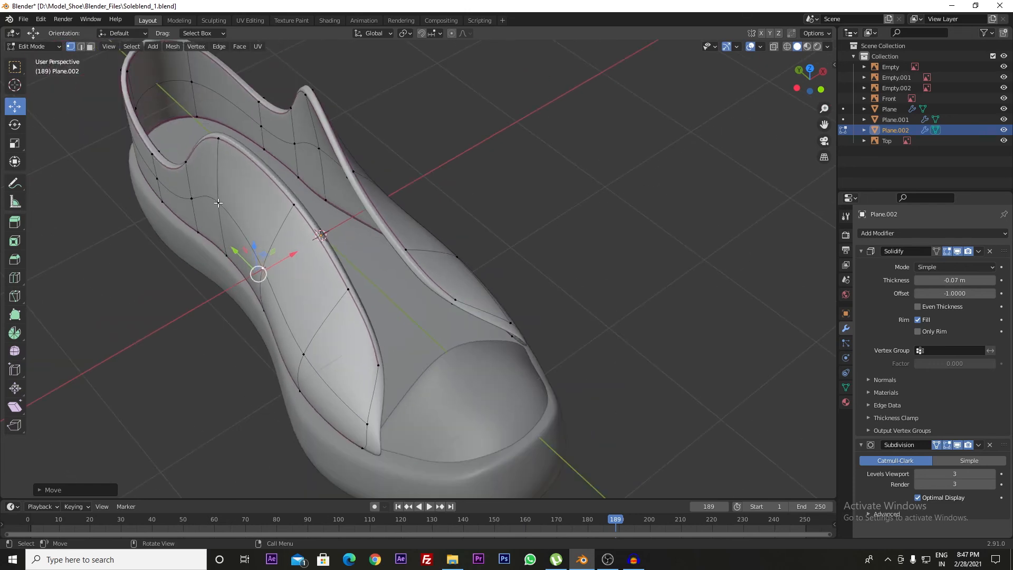
click(217, 203)
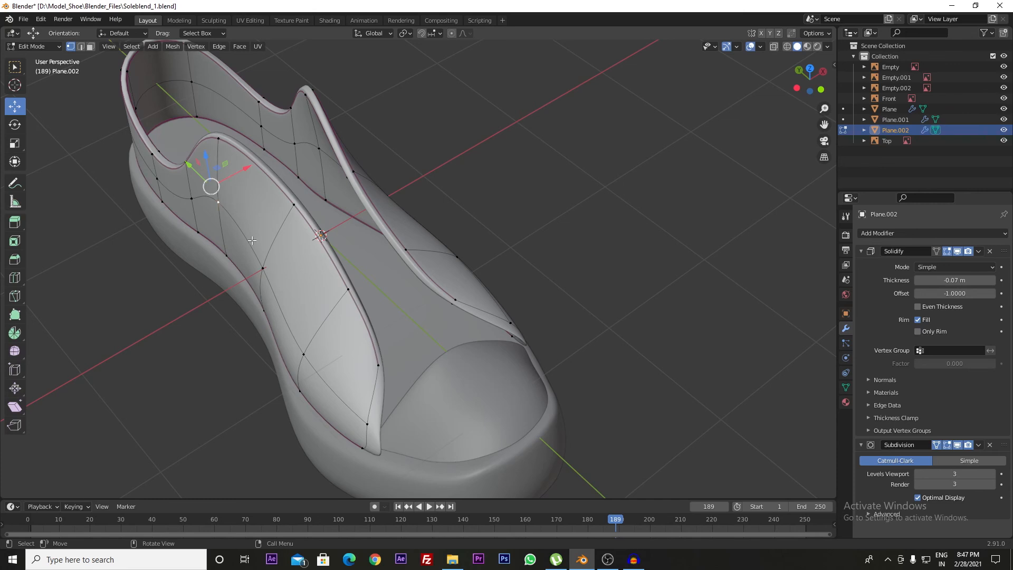
drag(211, 186, 236, 170)
Step: Nudge the first side's lower front-tip vertices and the mid-height front-end vertex to refine the tip against the toe cap
scroll(330, 310, down, 2)
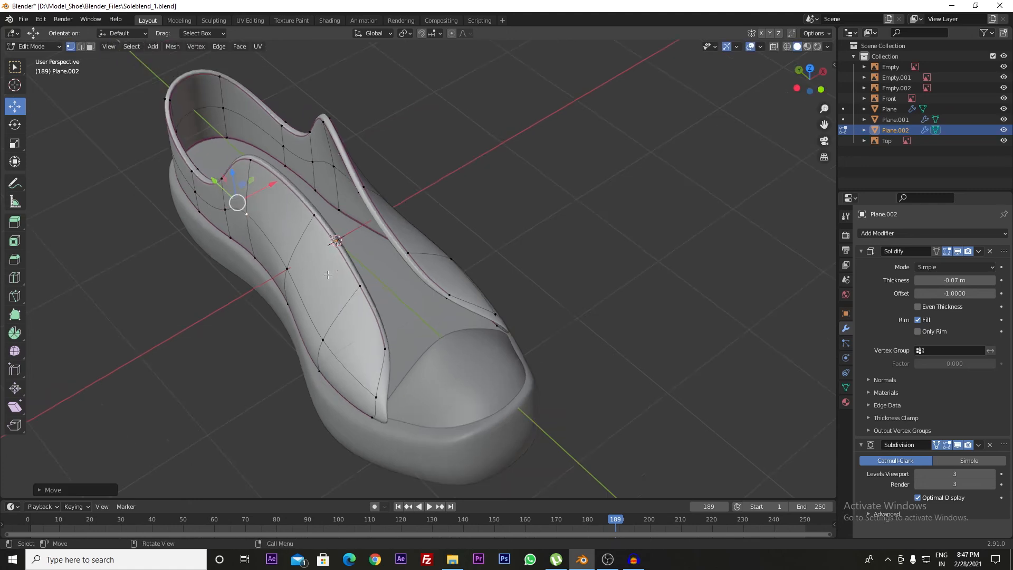
middle_drag(330, 310, 353, 311)
drag(425, 408, 378, 381)
middle_drag(410, 401, 450, 385)
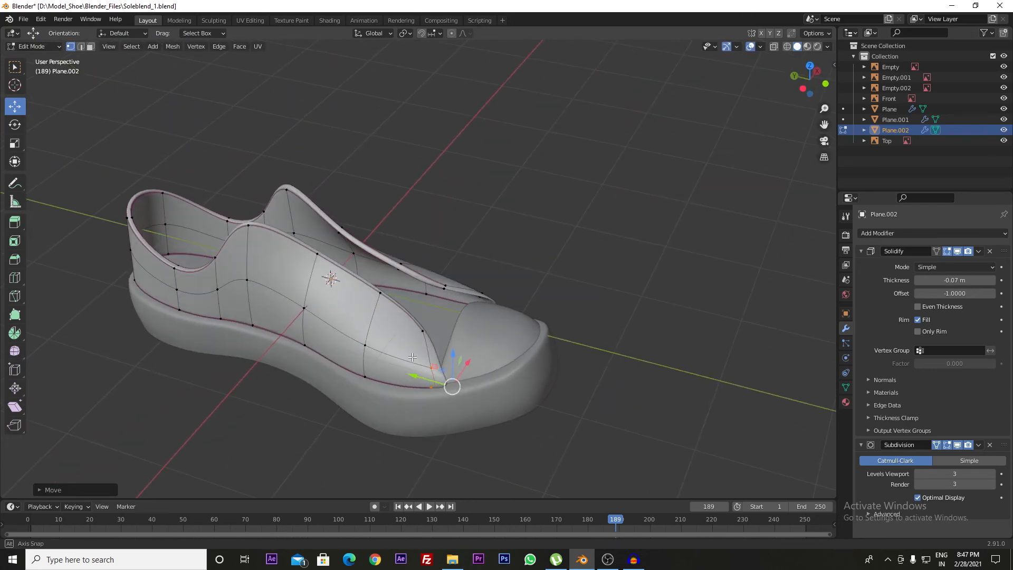
click(424, 359)
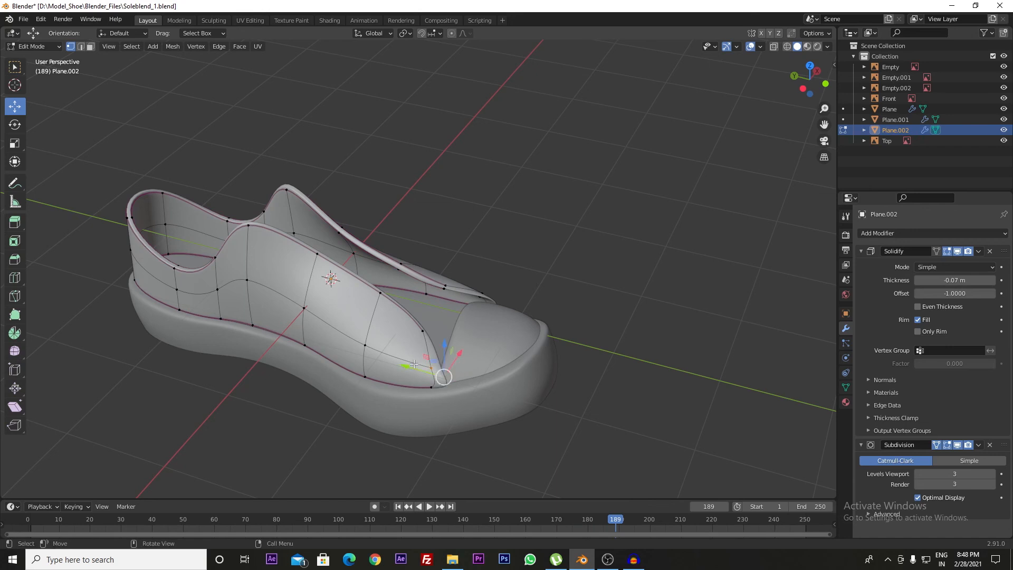
mouse_move(415, 369)
mouse_down()
mouse_move(443, 369)
mouse_move(451, 384)
mouse_move(417, 380)
mouse_up()
middle_drag(416, 379, 406, 389)
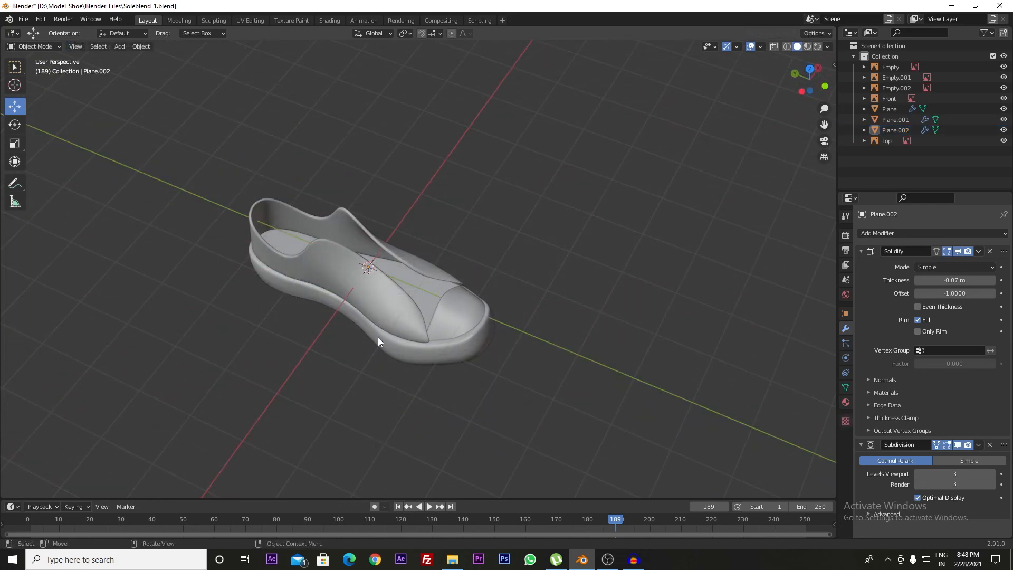
Step: In Object Mode, select the whole upper and lower it slightly along Z to sit closer to the sole
middle_drag(378, 337, 400, 312)
scroll(401, 312, up, 4)
middle_drag(365, 358, 428, 327)
scroll(319, 359, up, 3)
click(396, 334)
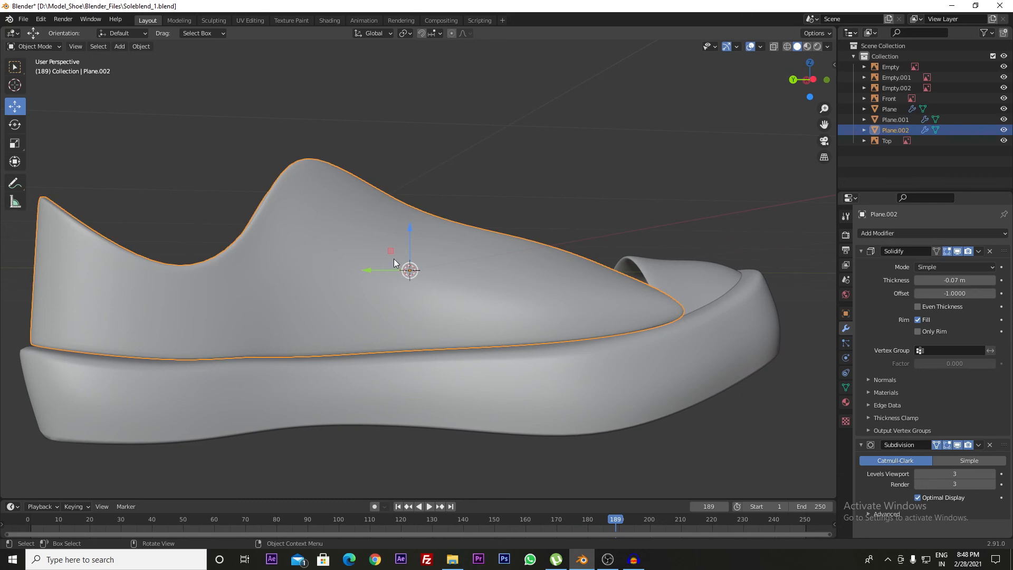
drag(409, 232, 411, 234)
click(548, 172)
Step: Select the upper and scale it up uniformly by about 1.015
scroll(543, 202, down, 2)
middle_drag(462, 252, 530, 315)
click(524, 324)
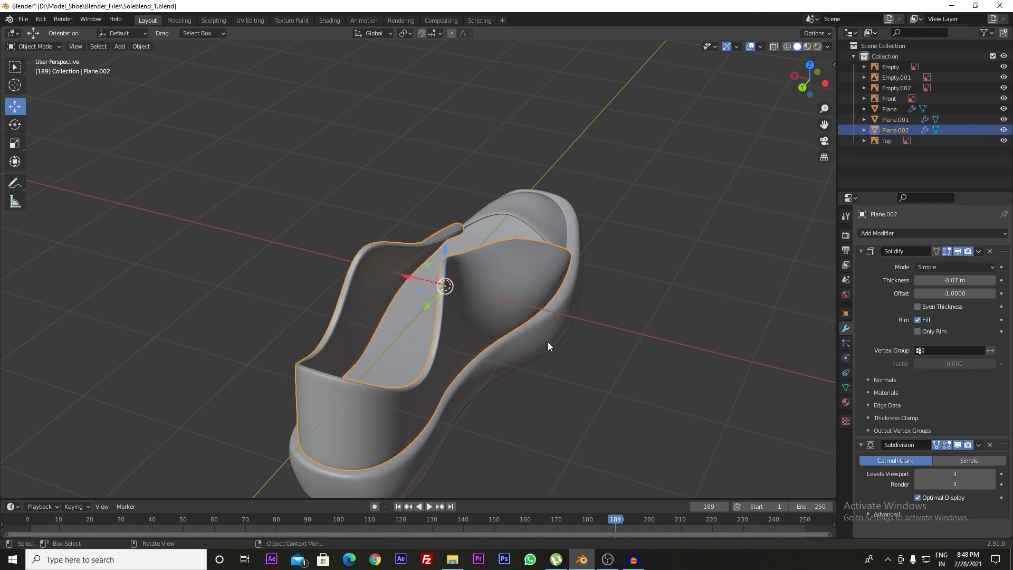
key(s)
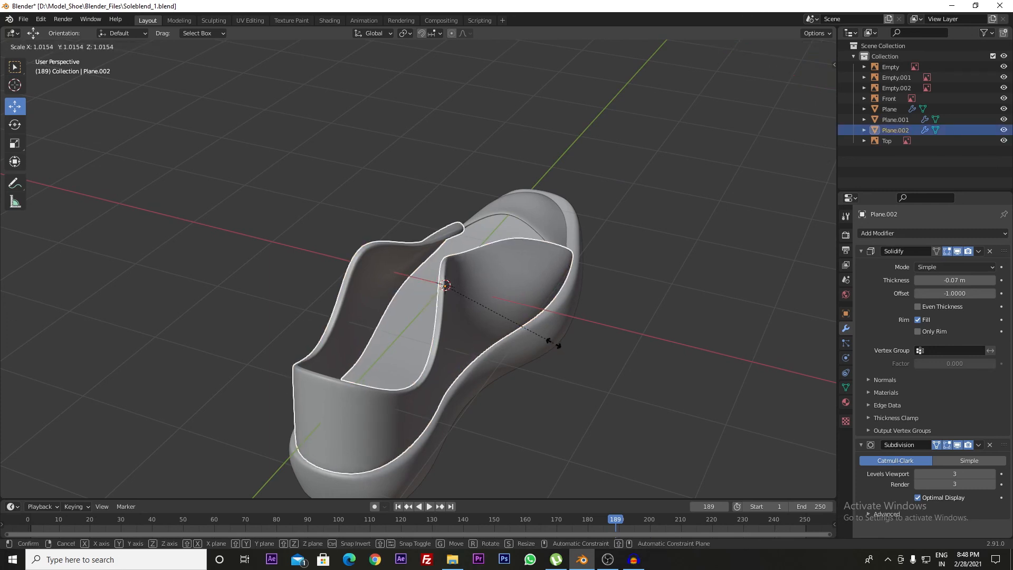
click(553, 343)
click(618, 267)
middle_drag(619, 267, 505, 346)
scroll(527, 330, up, 2)
click(438, 300)
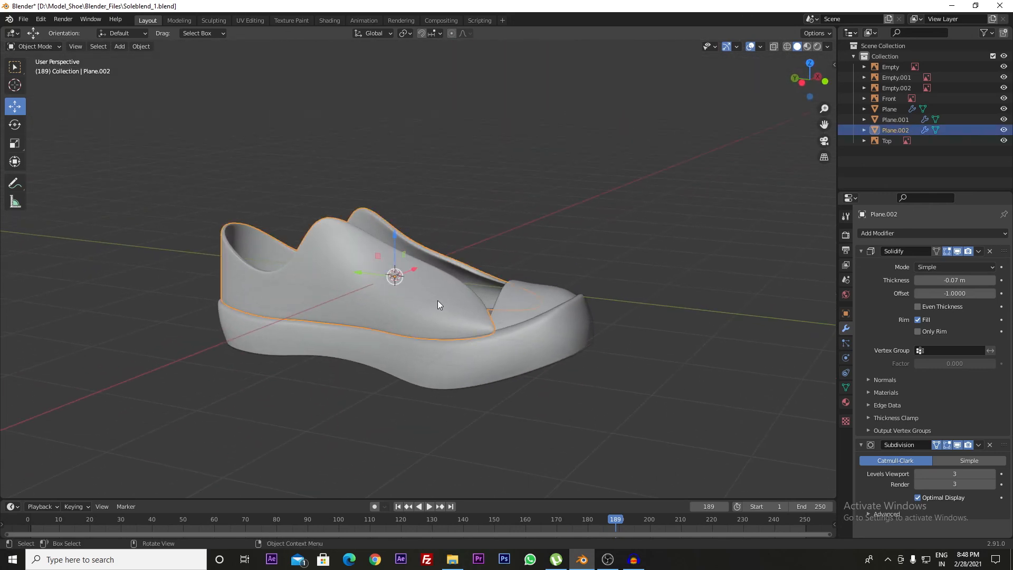
click(578, 235)
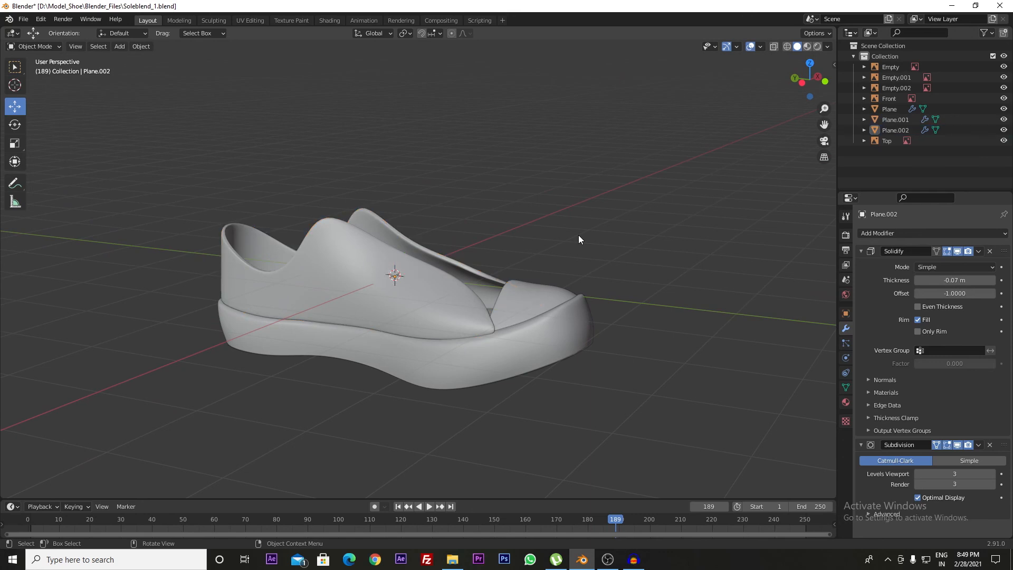
middle_drag(583, 255, 553, 323)
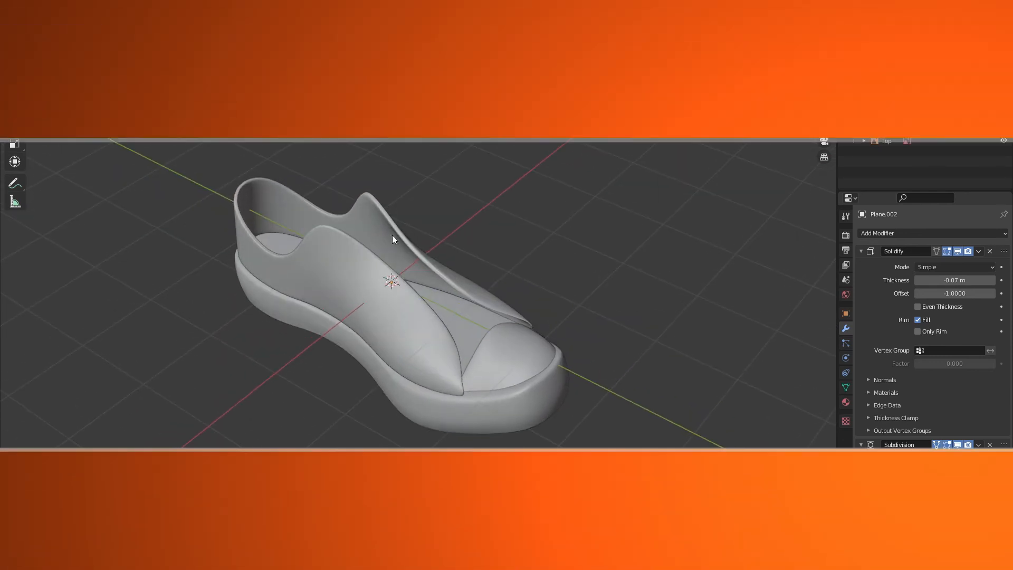